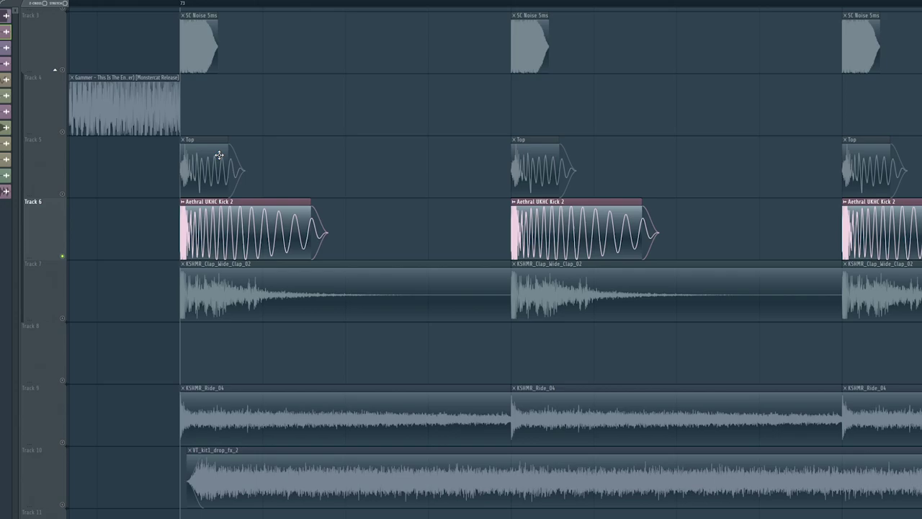
Unmute the Top layer on Track 5 and the clap on Track 7, and play them with the kick.
key("space")
left_click(63, 193)
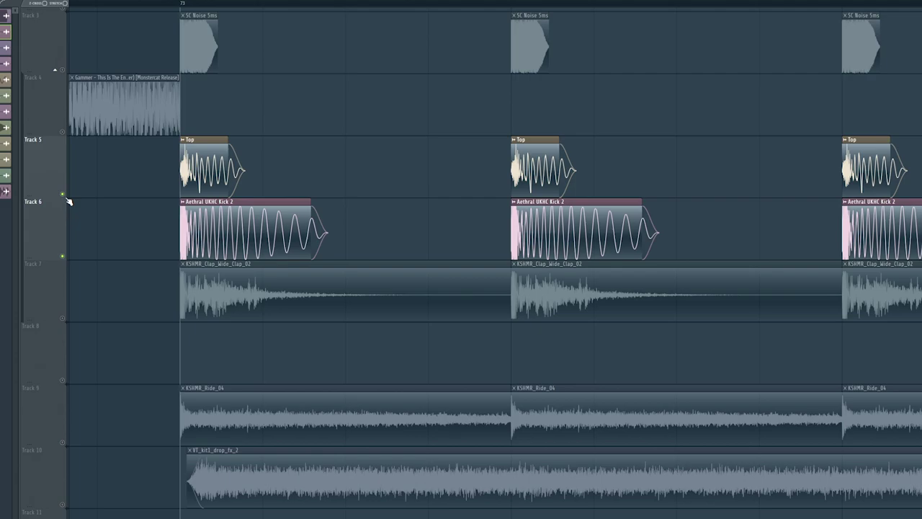
left_click(63, 318)
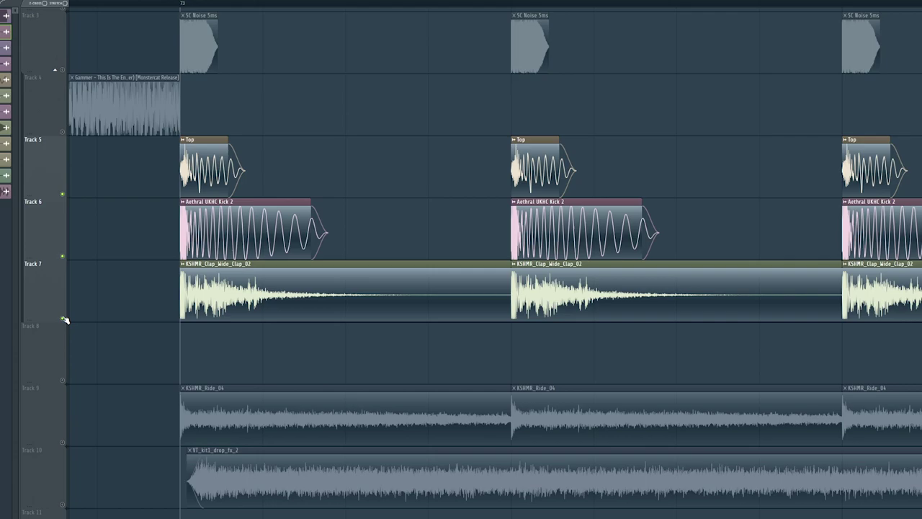
key("space")
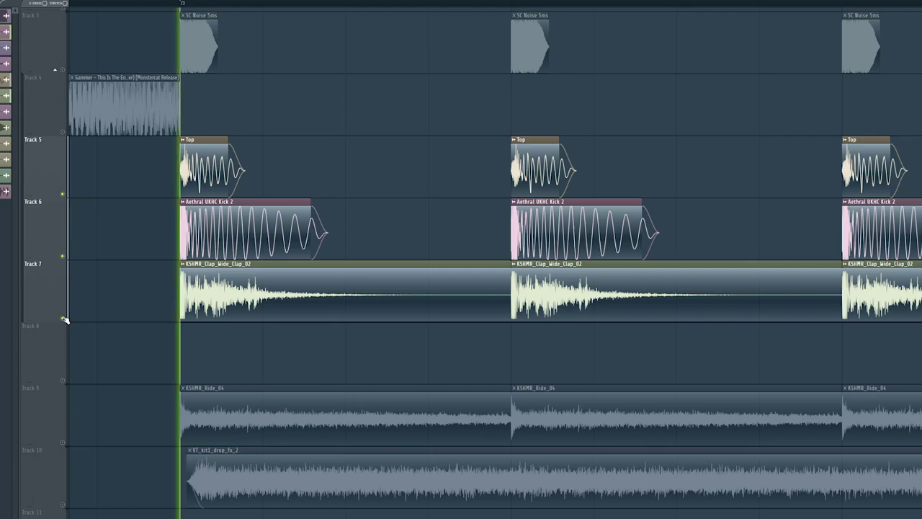
key("space")
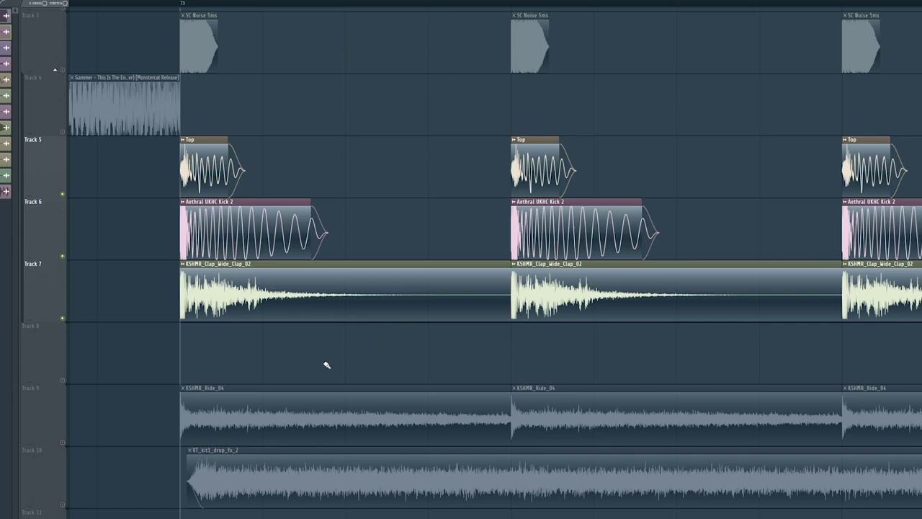
Unmute the KSHMR ride on Track 9 and play it together with the kick and clap layers.
scroll(327, 365, "down", 4)
left_click(63, 285)
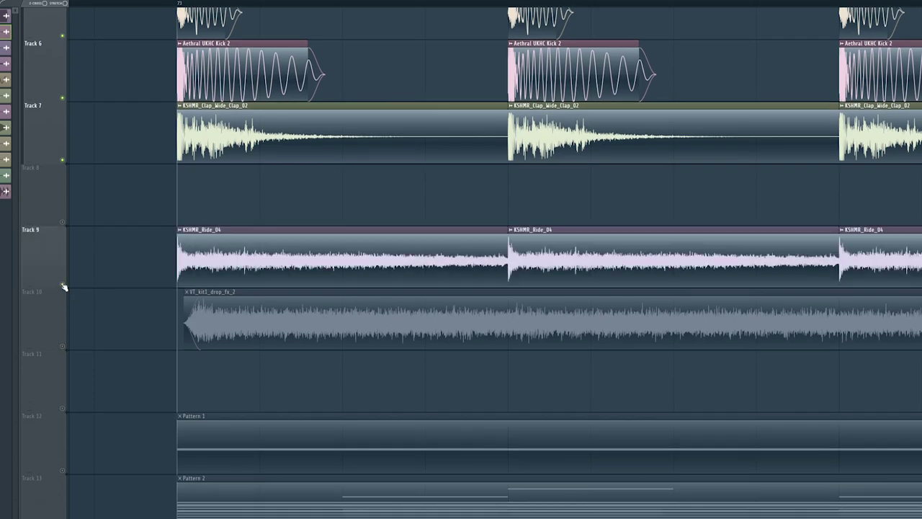
key("space")
key("space")
Unmute the tambourine shaker loops on Tracks 16 and 17 and play the arrangement from bar 81.
scroll(206, 366, "down", 7)
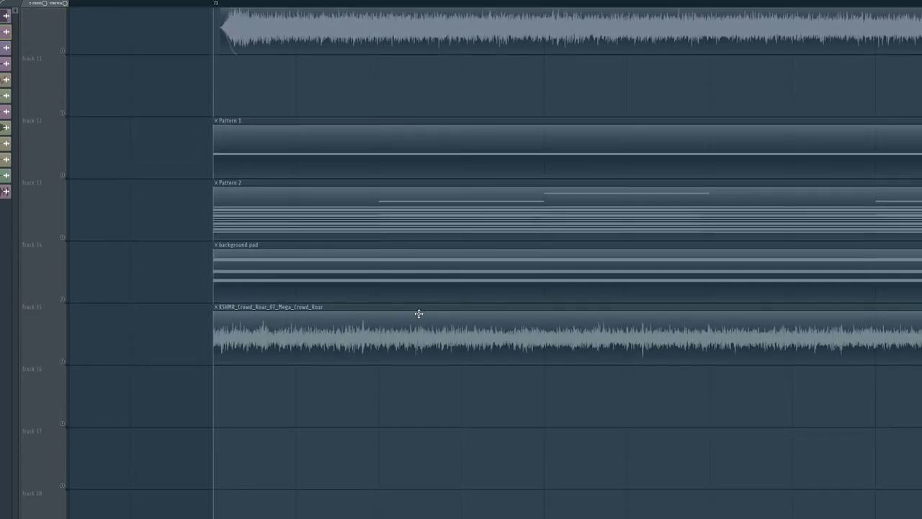
scroll(418, 314, "down", 6)
scroll(746, 311, "down", 3)
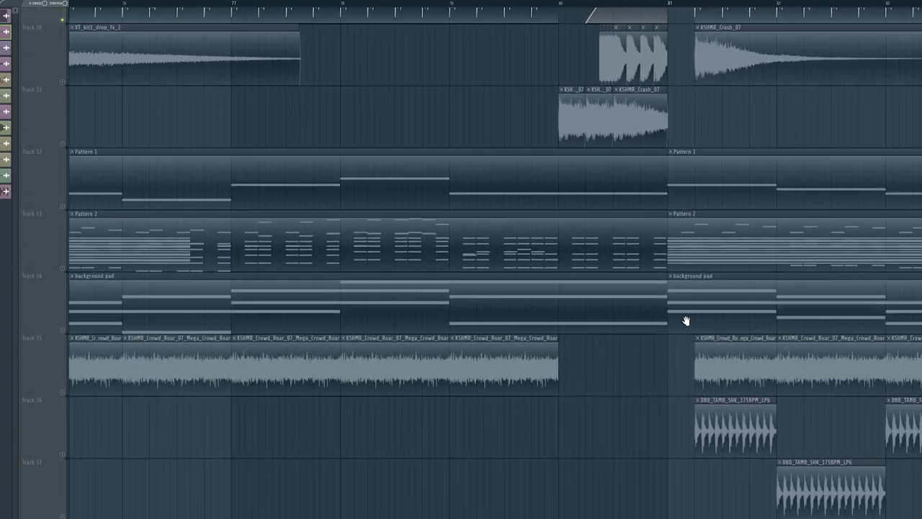
scroll(409, 198, "up", 3)
scroll(409, 198, "down", 1)
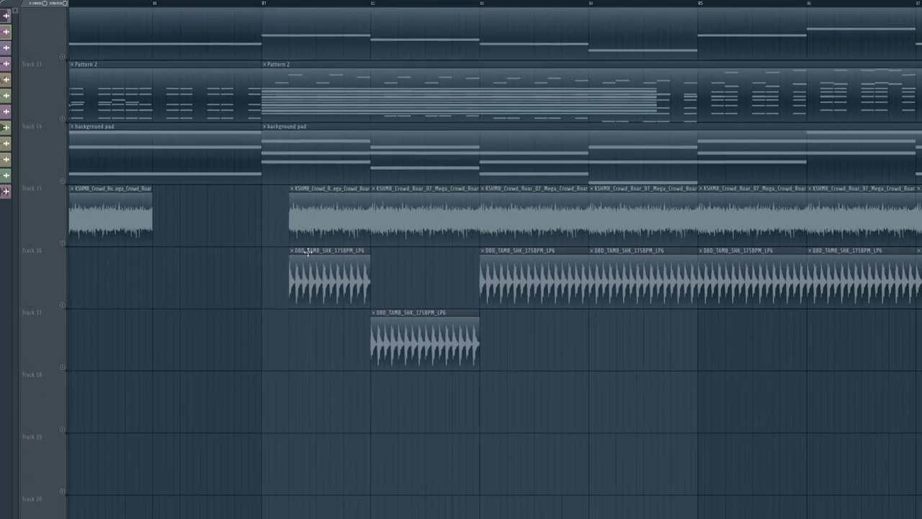
scroll(53, 315, "up", 3)
left_click(65, 292)
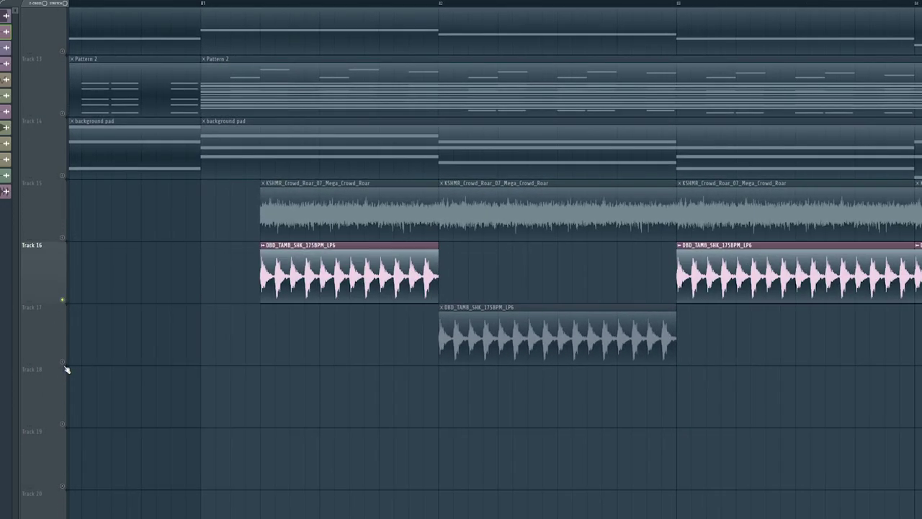
left_click(62, 363)
left_click(202, 4)
key("space")
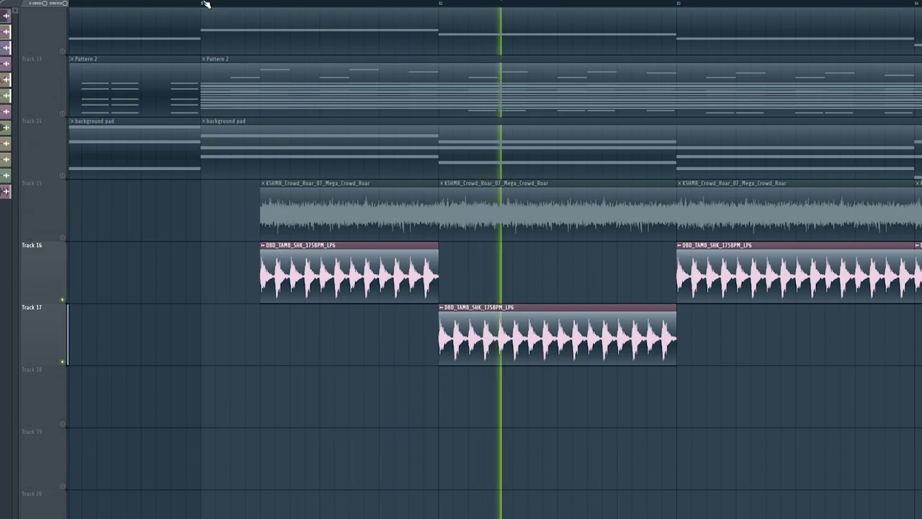
key("space")
Bring up the mixer and display the FabFilter Pro-Q 2 equalizer on the Aethral UKHC Kick 2 channel.
scroll(613, 406, "down", 3)
scroll(613, 406, "up", 3)
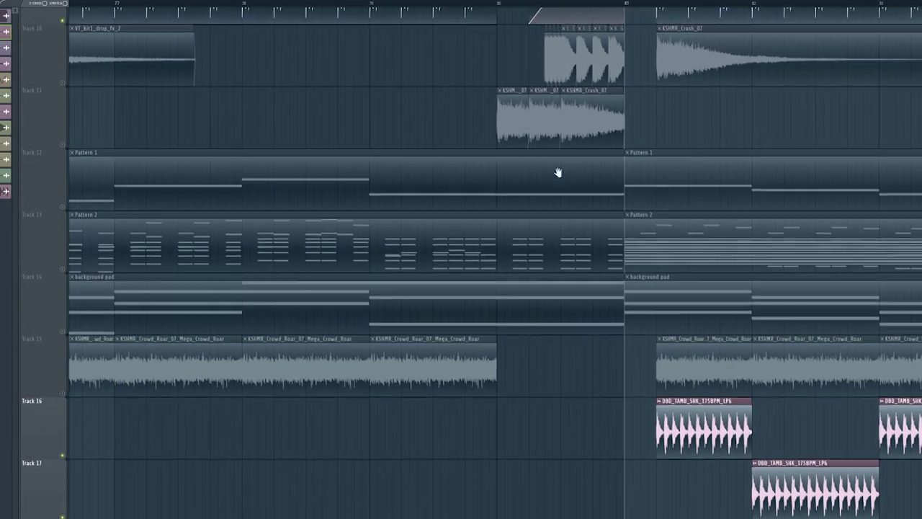
scroll(559, 173, "up", 5)
scroll(559, 173, "left", 3)
scroll(507, 278, "up", 4)
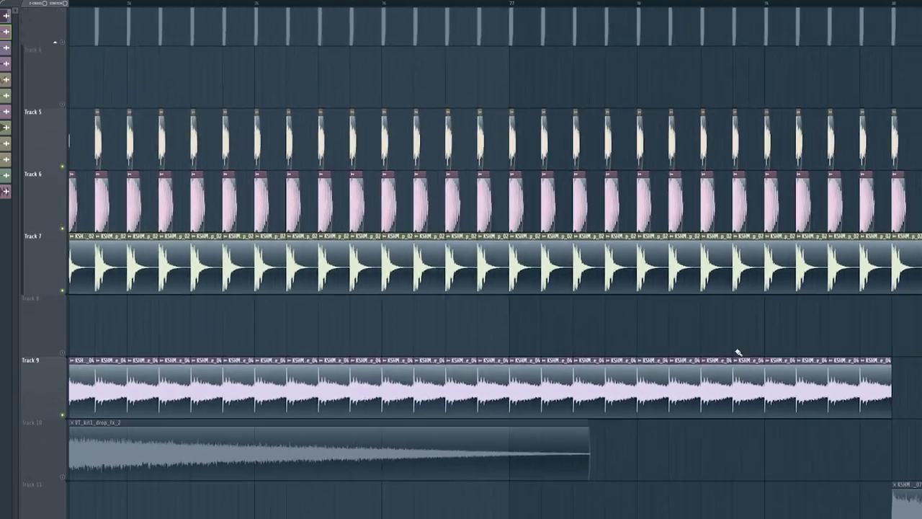
scroll(461, 324, "left", 6)
scroll(407, 239, "down", 5)
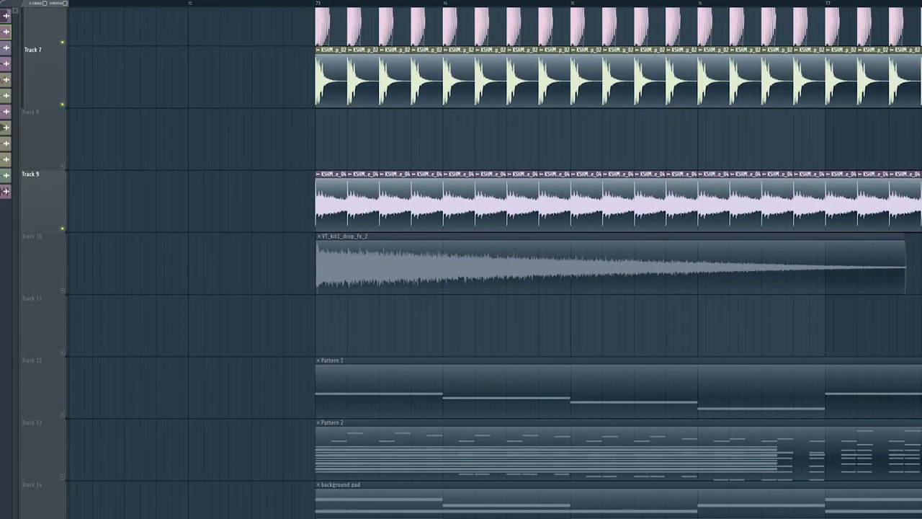
key("F9")
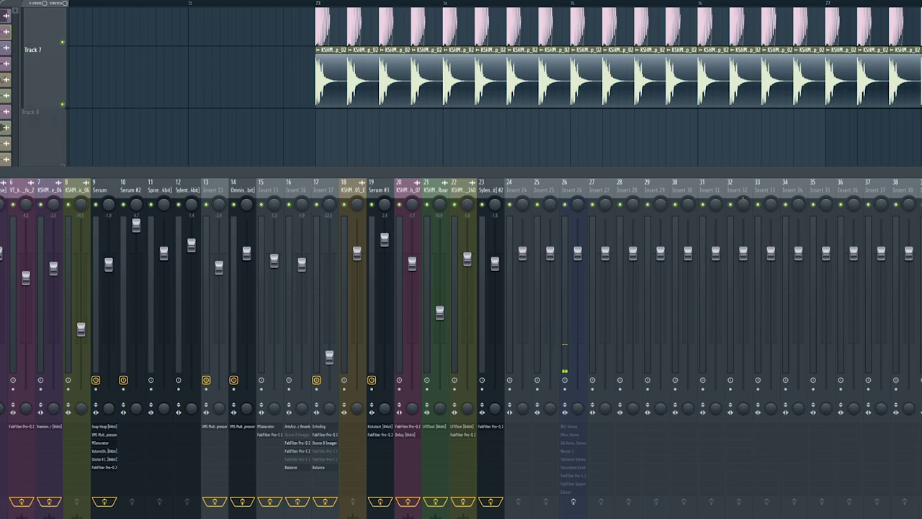
scroll(461, 348, "left", 1)
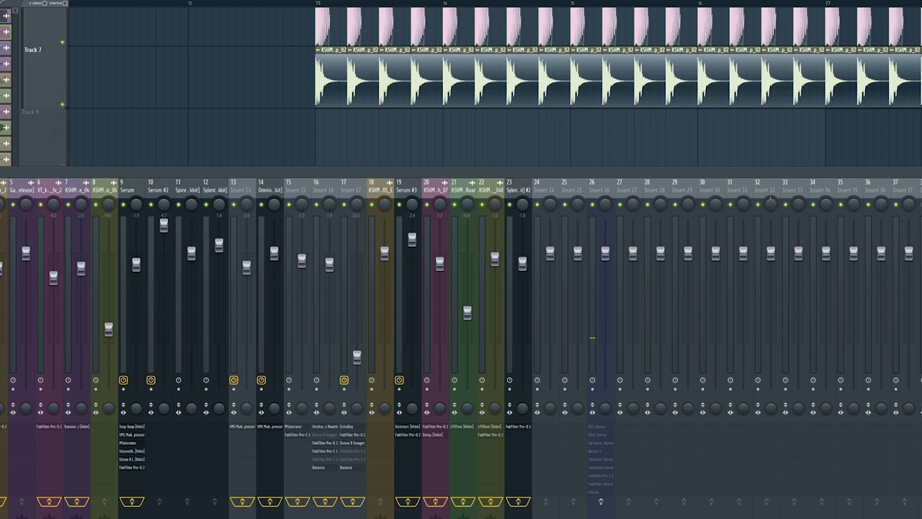
left_click_drag(47, 101, 378, 107)
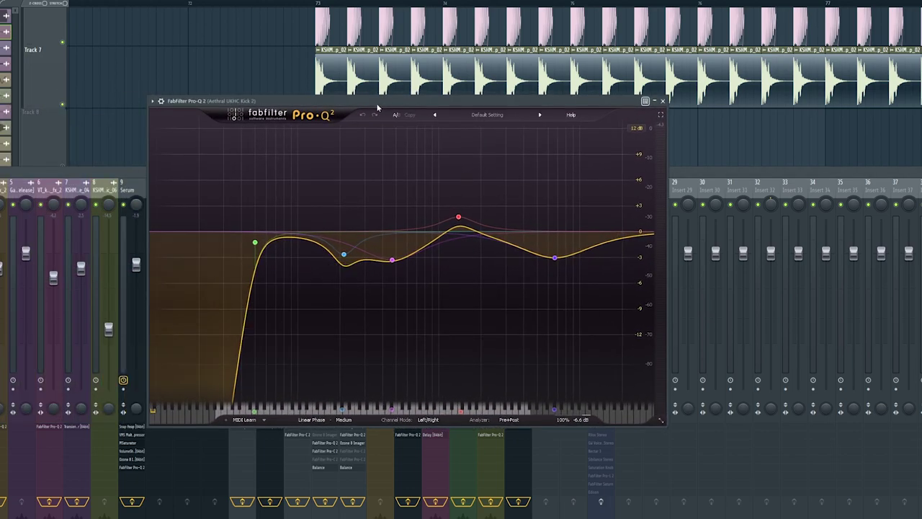
mouse_move(257, 243)
Return to the playlist and play the unmuted drum layers from bar 73.
key("F9")
key("F5")
key("space")
key("space")
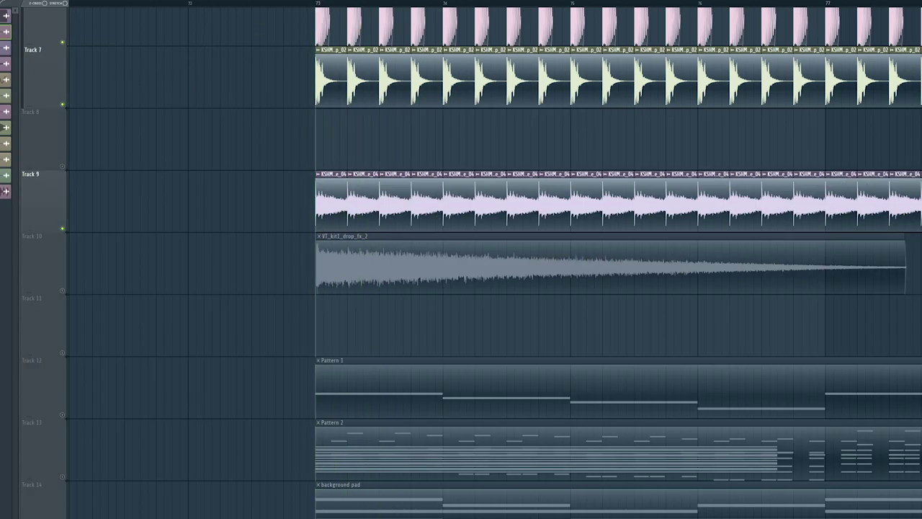
Load the flat Default Setting in the kick's Pro-Q 2 and play the drums without the EQ curve.
key("F9")
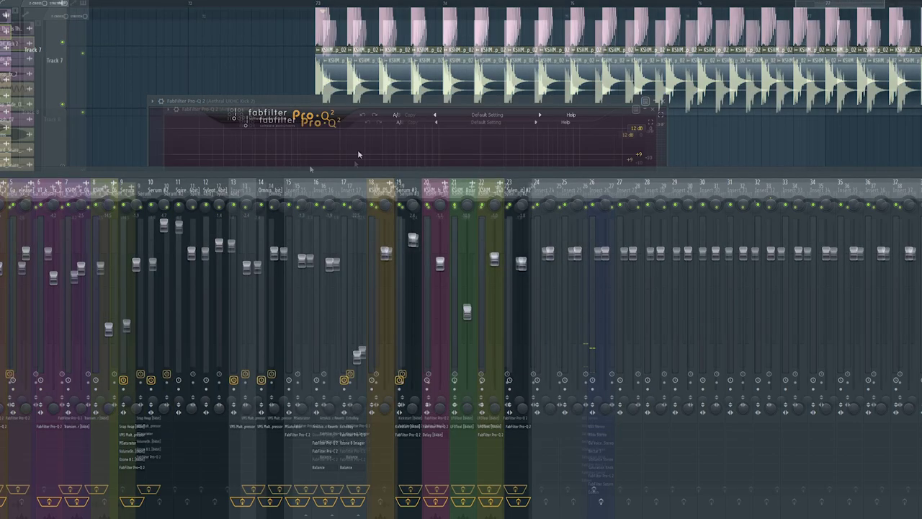
double_click(574, 411)
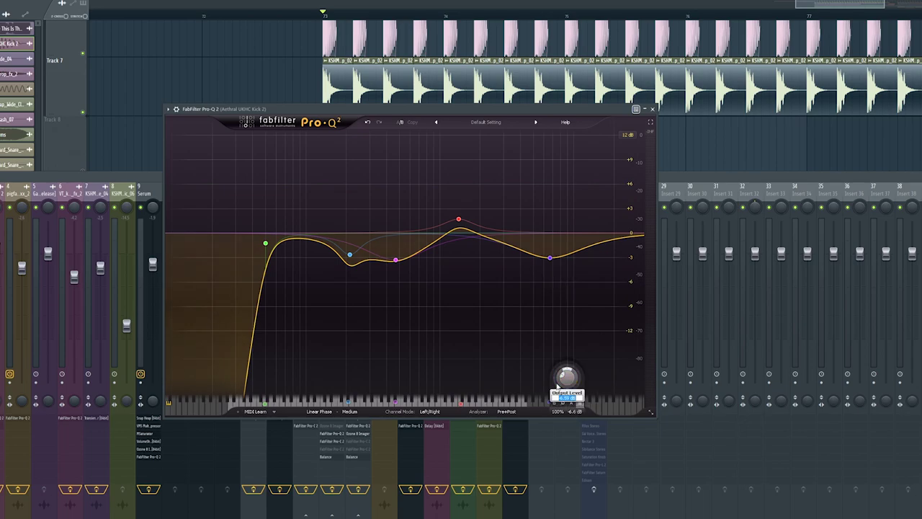
left_click(495, 127)
left_click(490, 186)
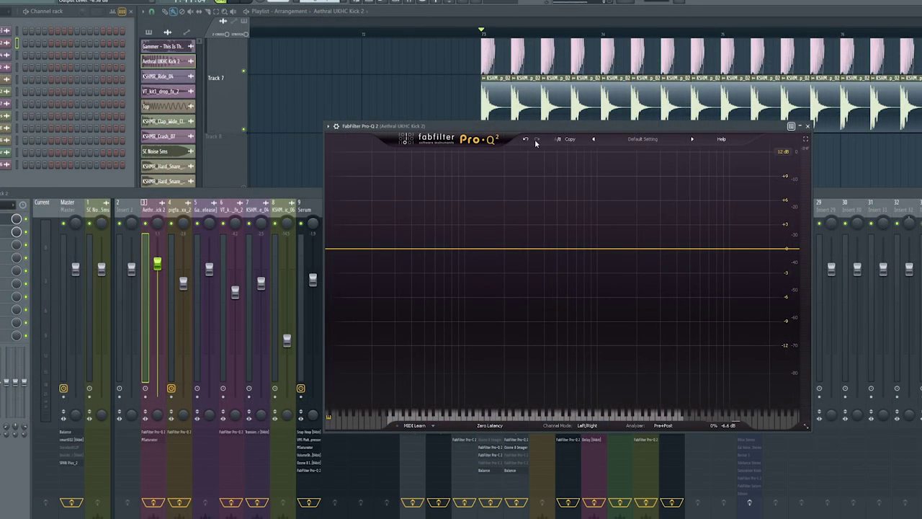
key("space")
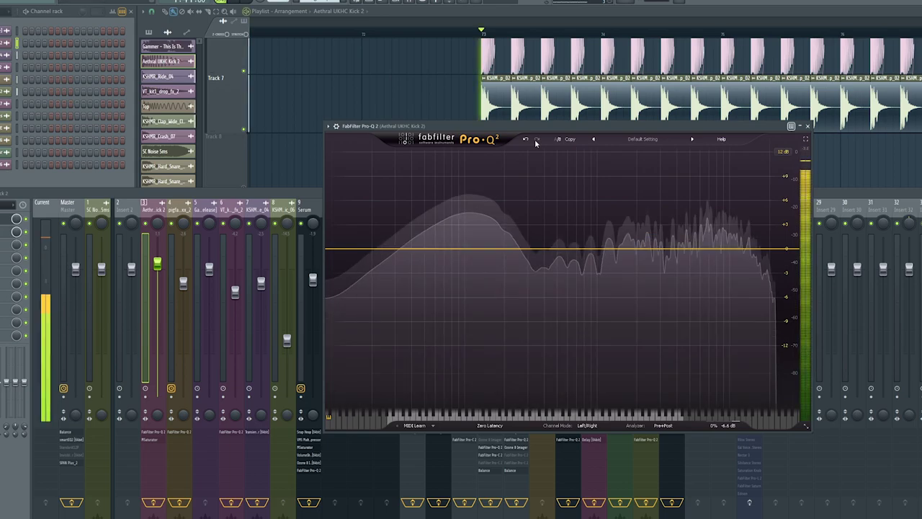
key("space")
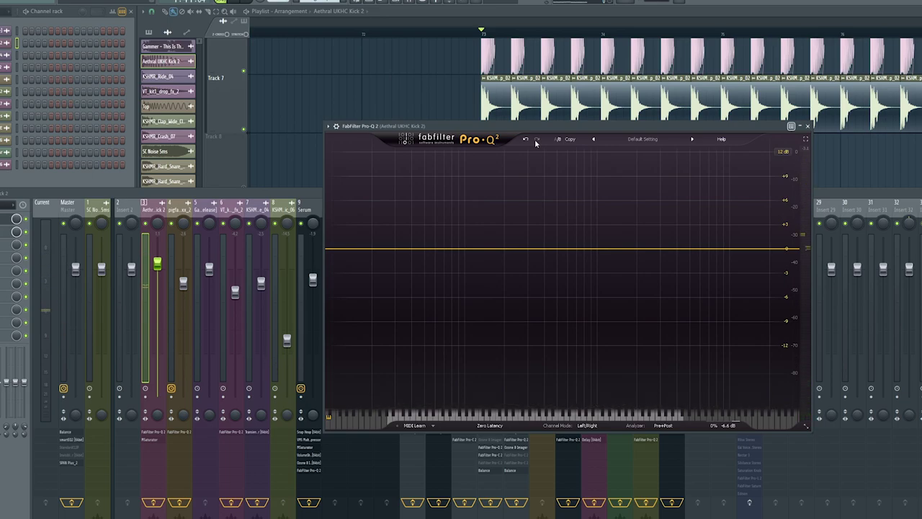
Switch the kick's Pro-Q 2 back to its shaped curve with the A/B comparison and play the drums.
key("space")
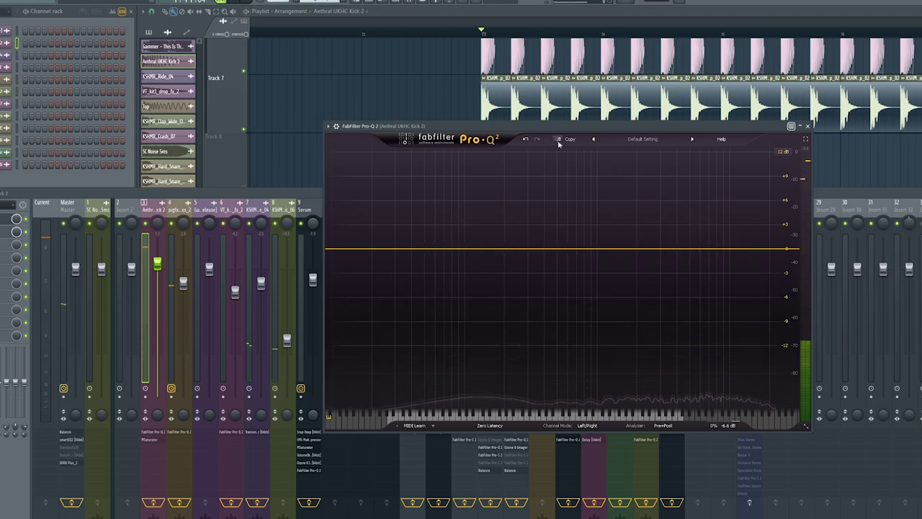
left_click(558, 139)
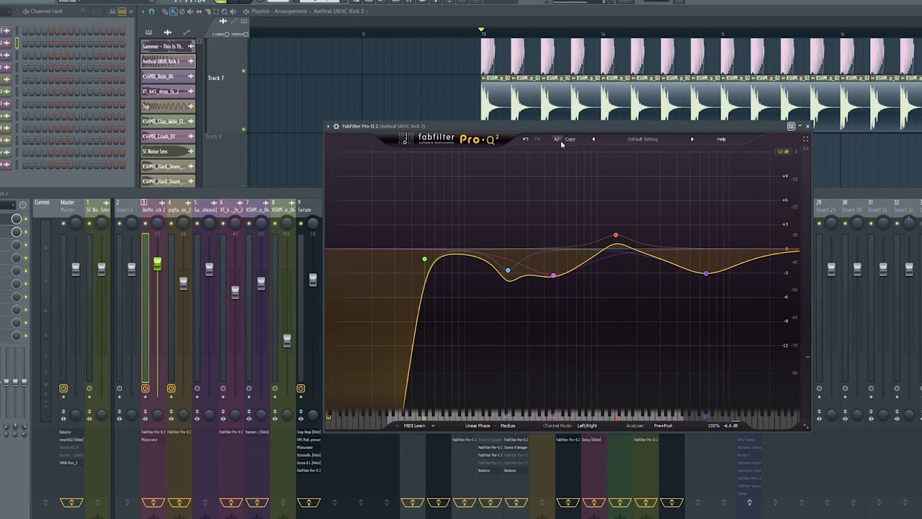
key("space")
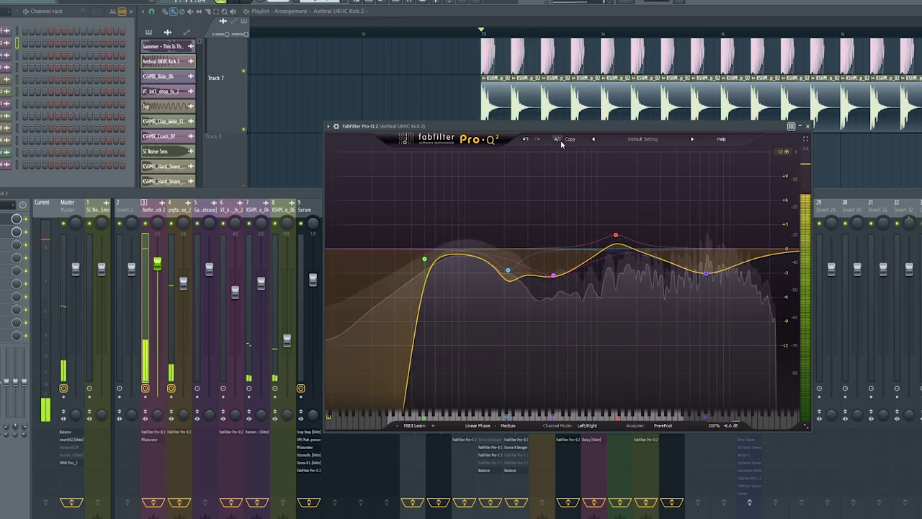
key("space")
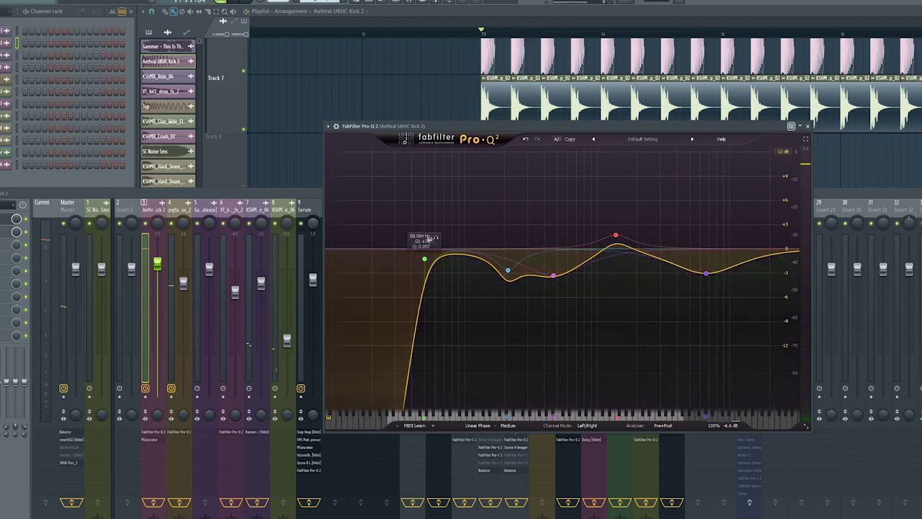
Adjust the low cut band of the kick's EQ, moving it down to about 45 Hz and slightly back up.
left_click(424, 260)
mouse_move(422, 262)
left_mouse_down()
mouse_move(397, 258)
mouse_move(417, 258)
left_mouse_up()
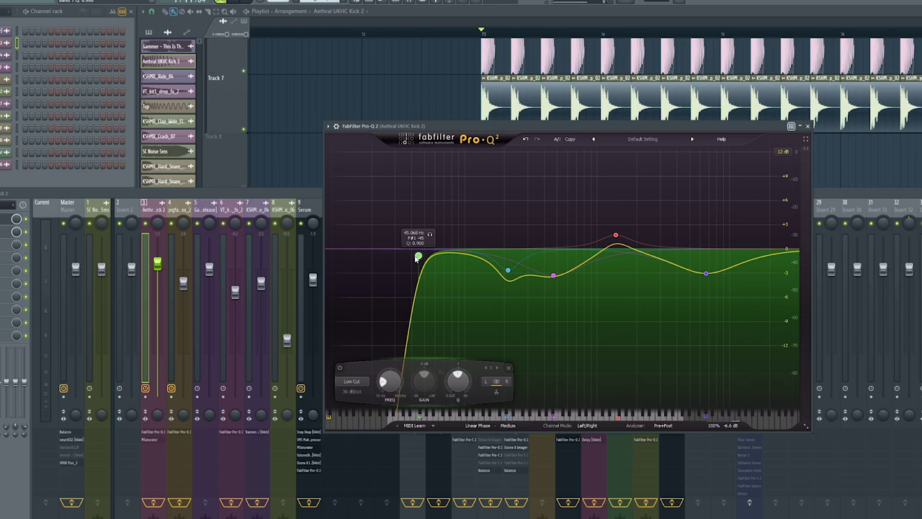
left_click_drag(417, 258, 417, 258)
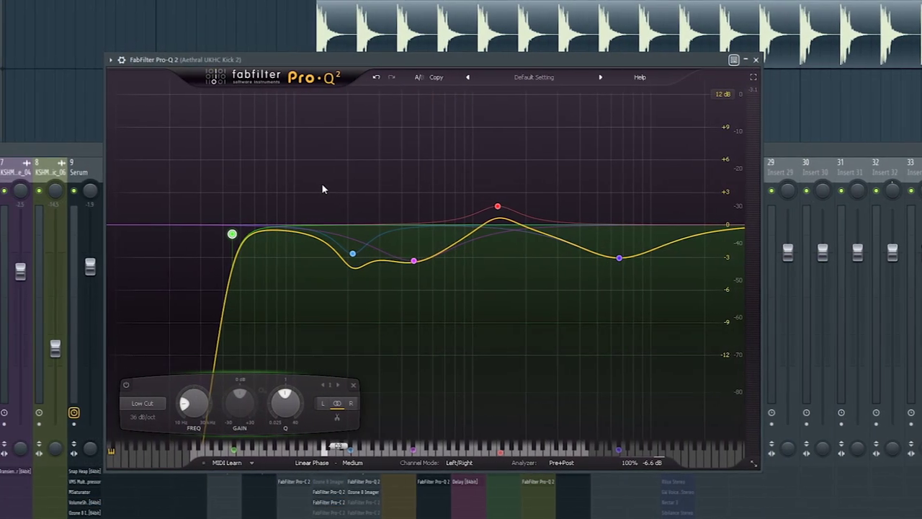
left_click_drag(232, 233, 242, 238)
left_click_drag(310, 238, 307, 238)
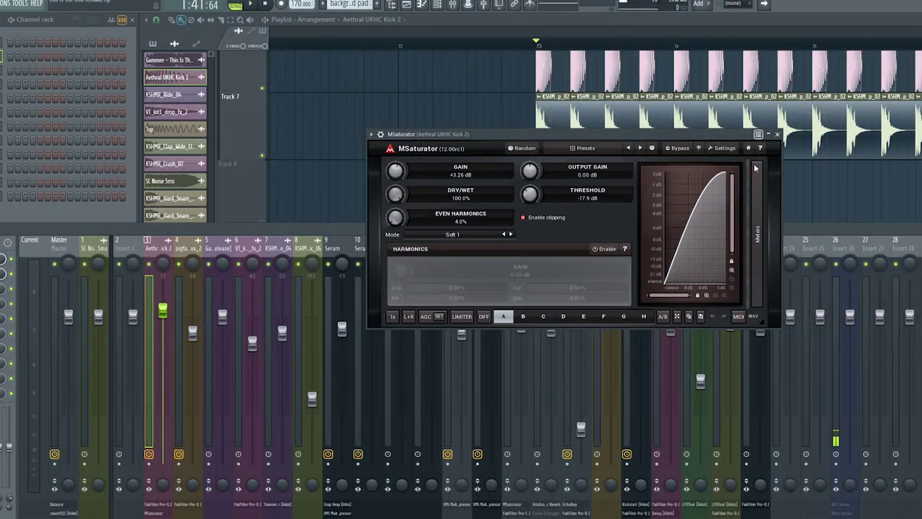
Close the kick's MSaturator window and play the drums from bar 73 with the saturator bypassed for comparison.
left_click(777, 134)
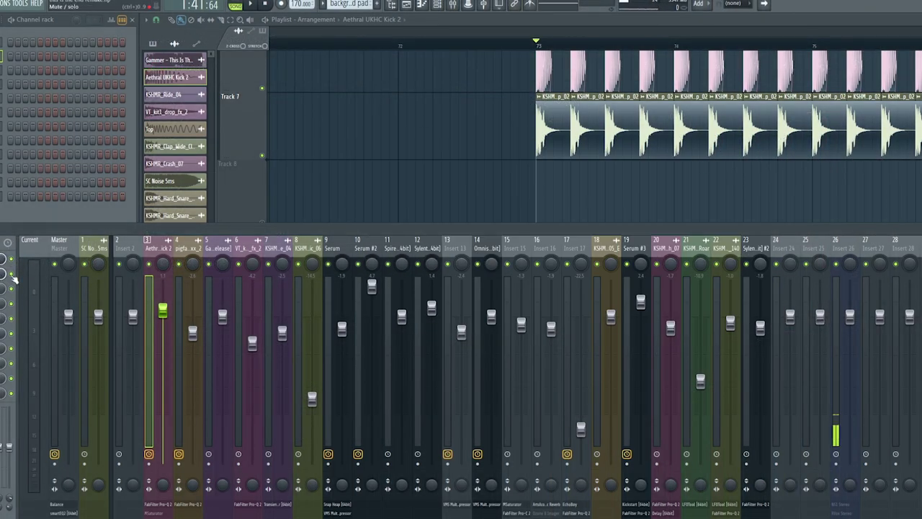
key("space")
key("space")
key("space")
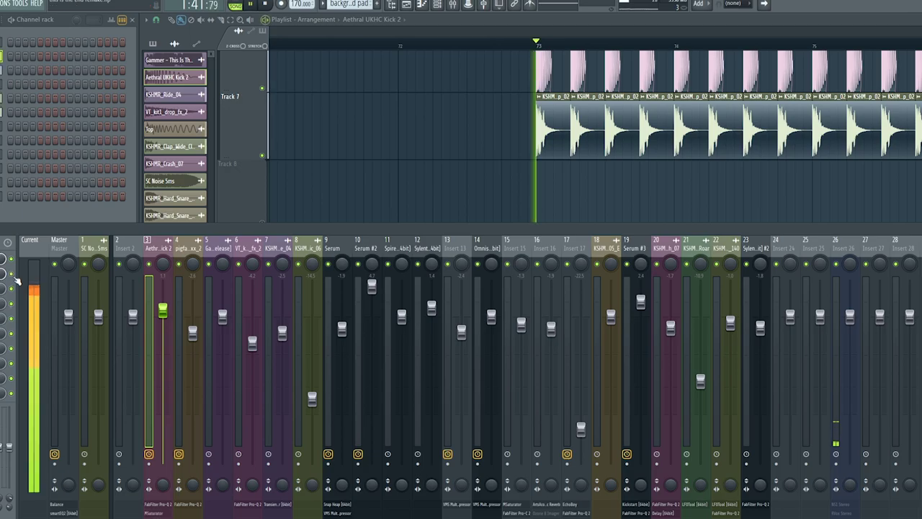
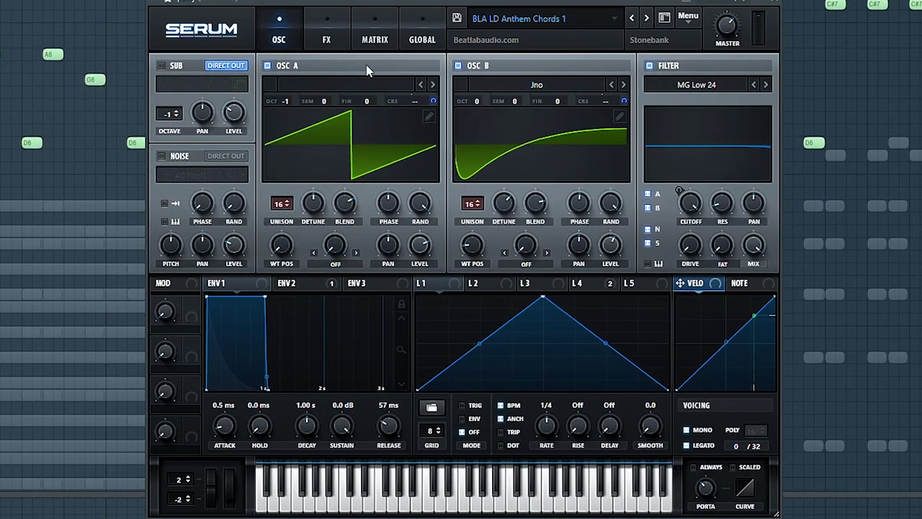
In Serum's modulation matrix, set the output of LFO 4 to both A CoarsePit and B CoarsePit to 0 and play the sound.
left_click(371, 40)
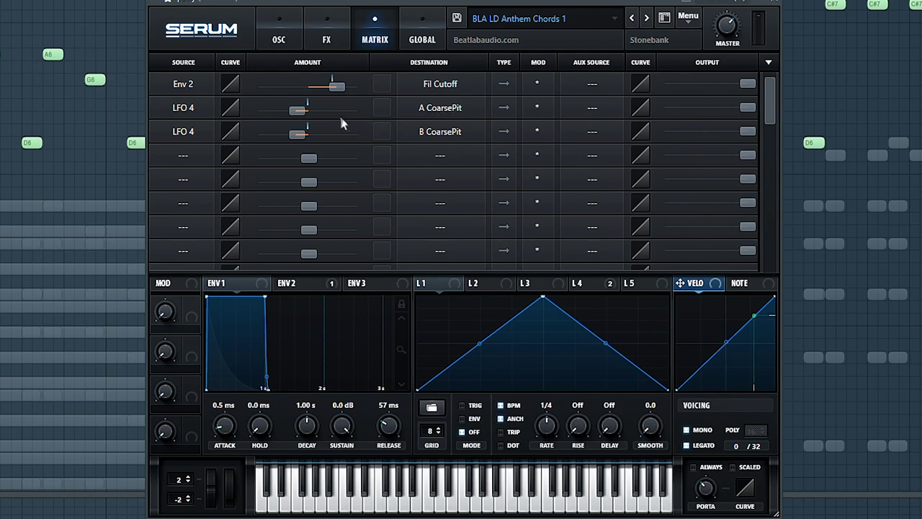
left_click_drag(749, 108, 749, 165)
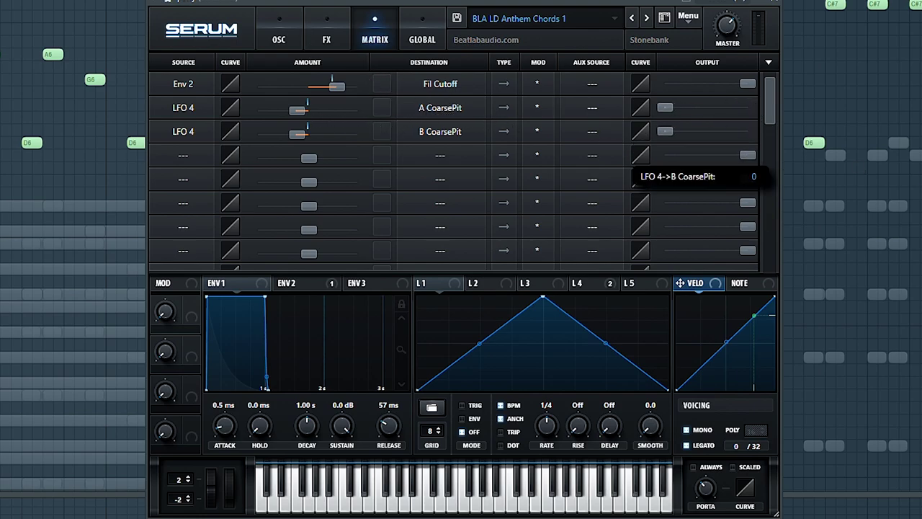
key("space")
key("space")
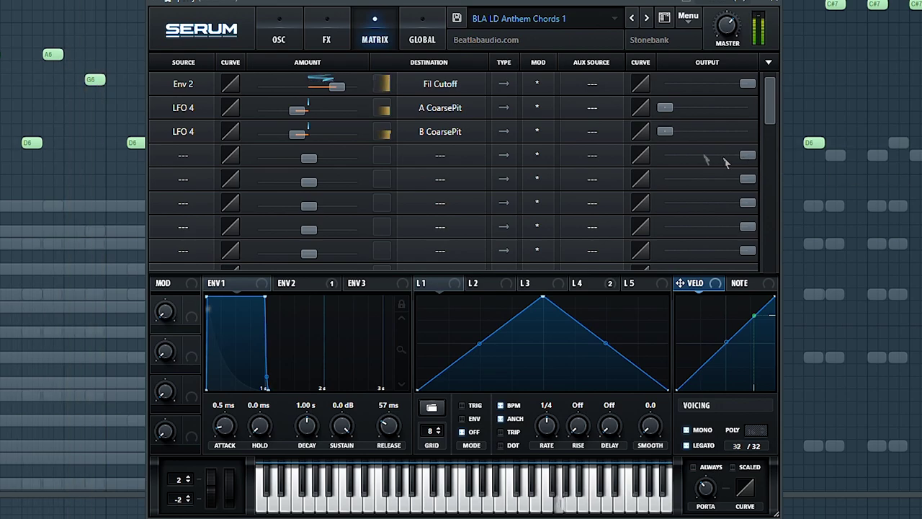
Reset the outputs of both LFO 4 coarse pitch modulations to full, show LFO 4's curve and play the sound.
double_click(664, 107)
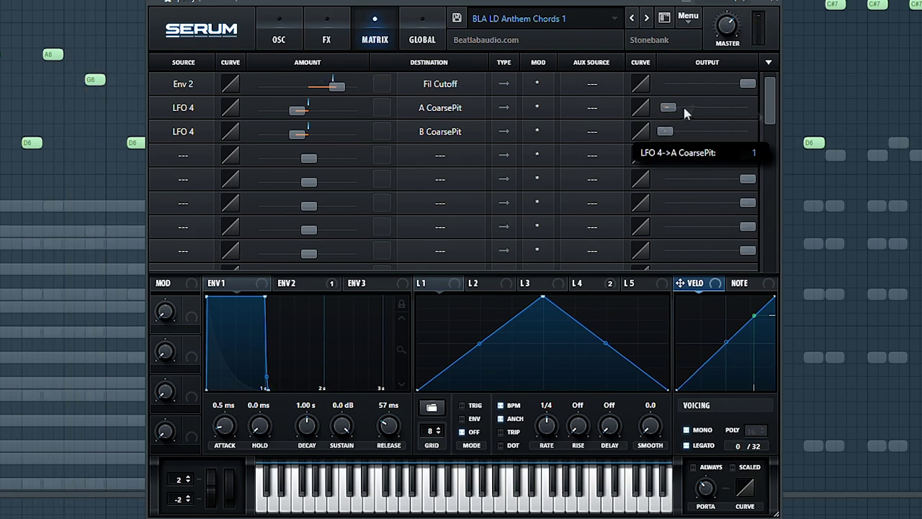
double_click(665, 131)
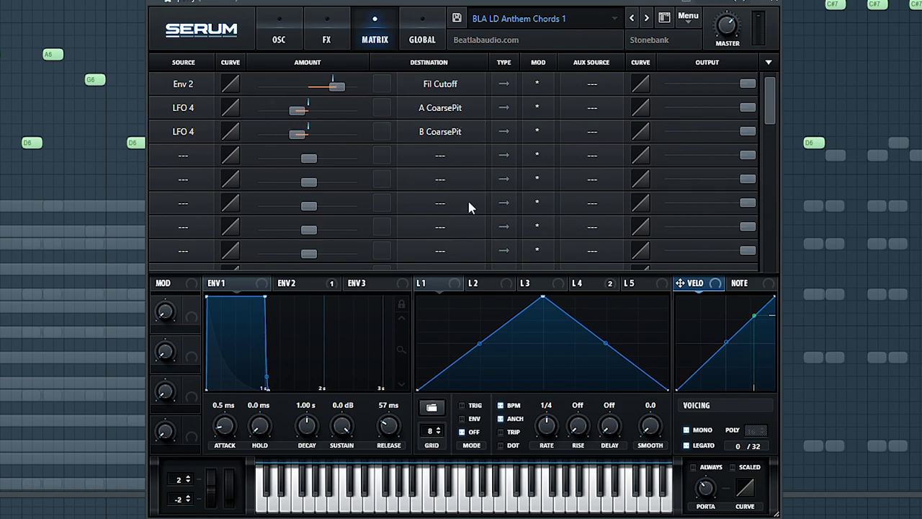
left_click(584, 283)
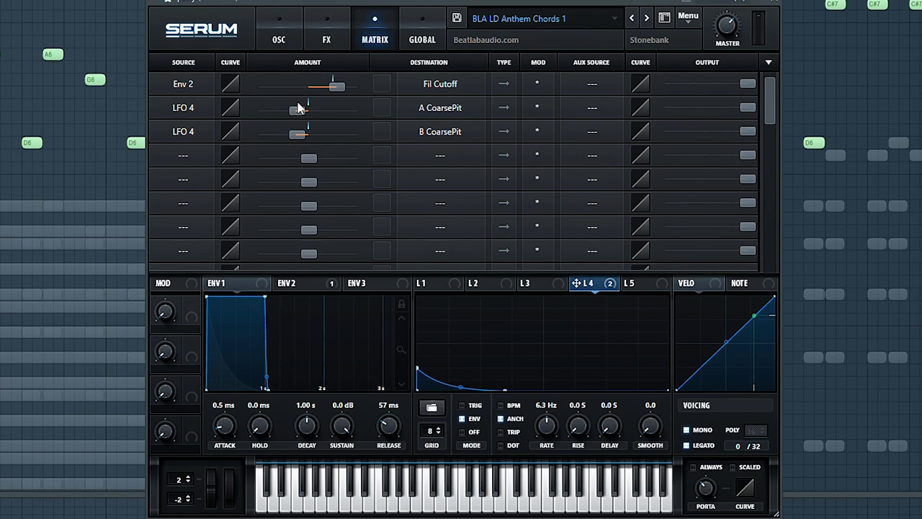
key("space")
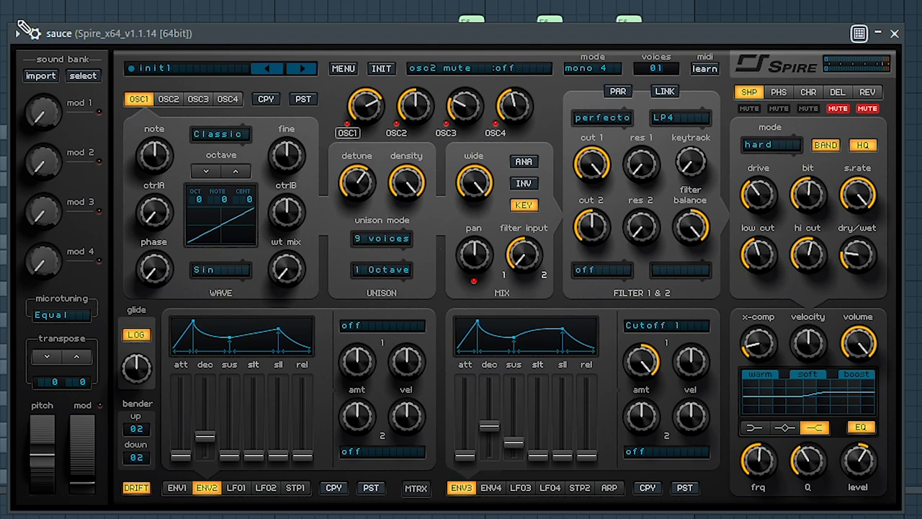
Look through the other oscillators of the sauce patch in Spire.
left_click(166, 99)
left_click(211, 98)
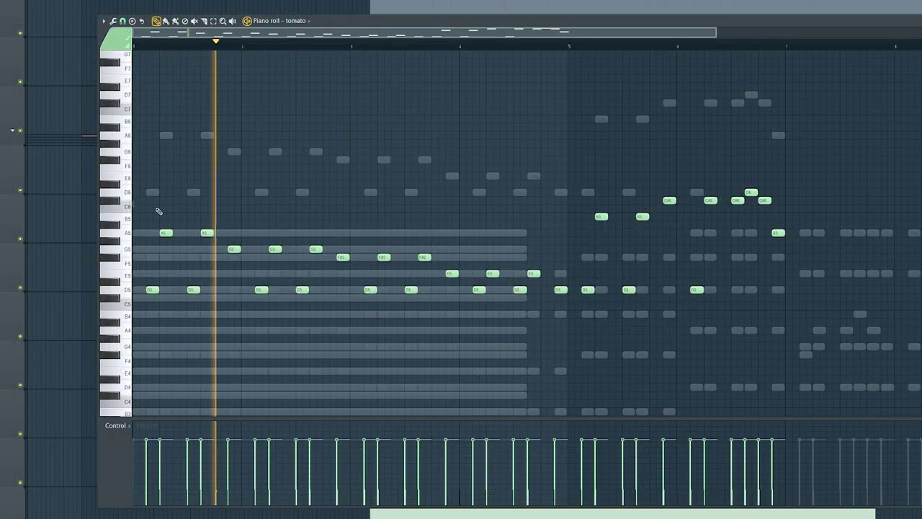
Play the tomato channel's melody from the start of its piano roll.
key("space")
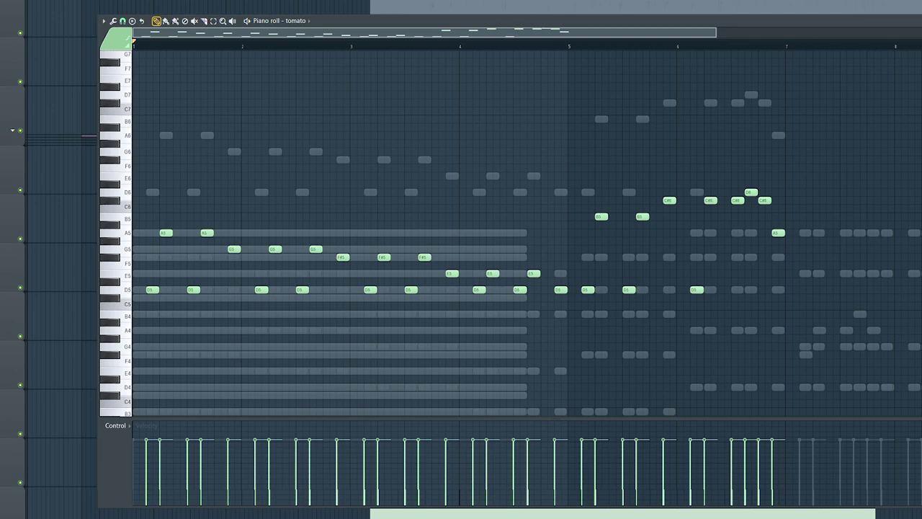
key("space")
scroll(263, 241, "down", 2)
key("space")
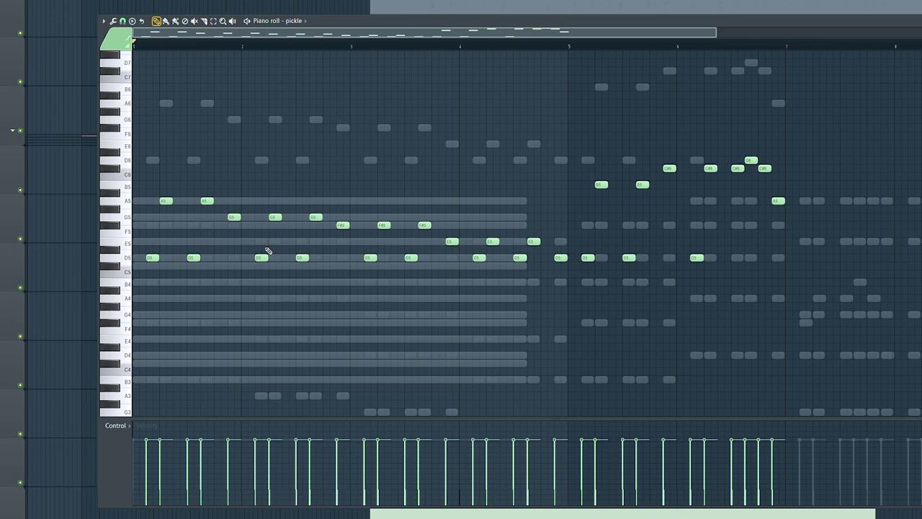
Play the pickle channel's melody repeatedly from the start of its piano roll.
key("space")
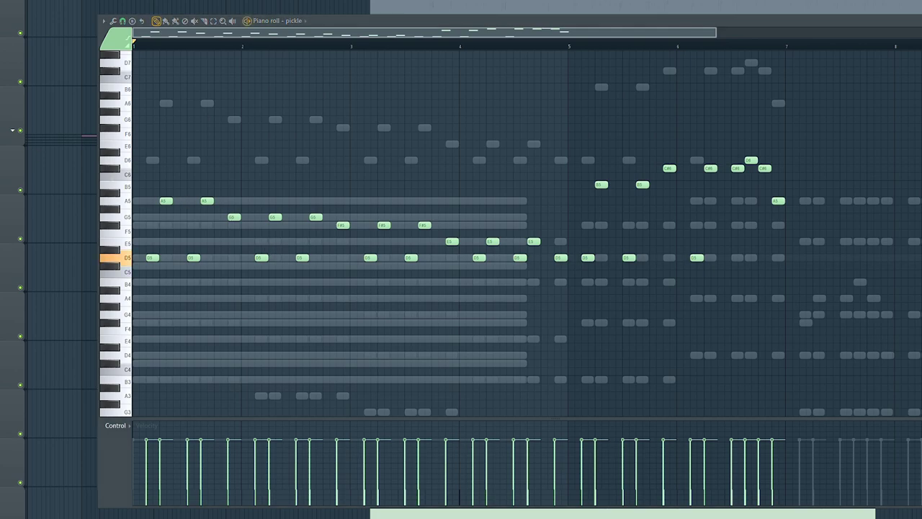
key("space")
key("space")
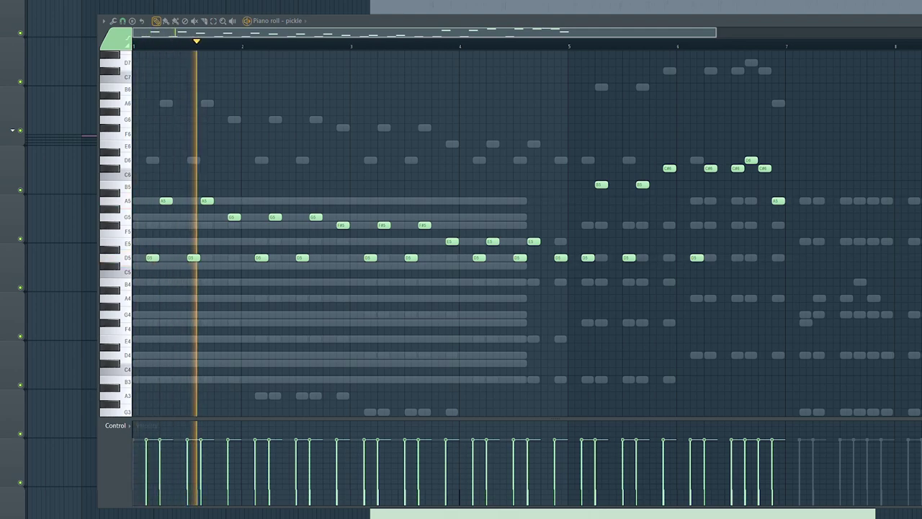
key("space")
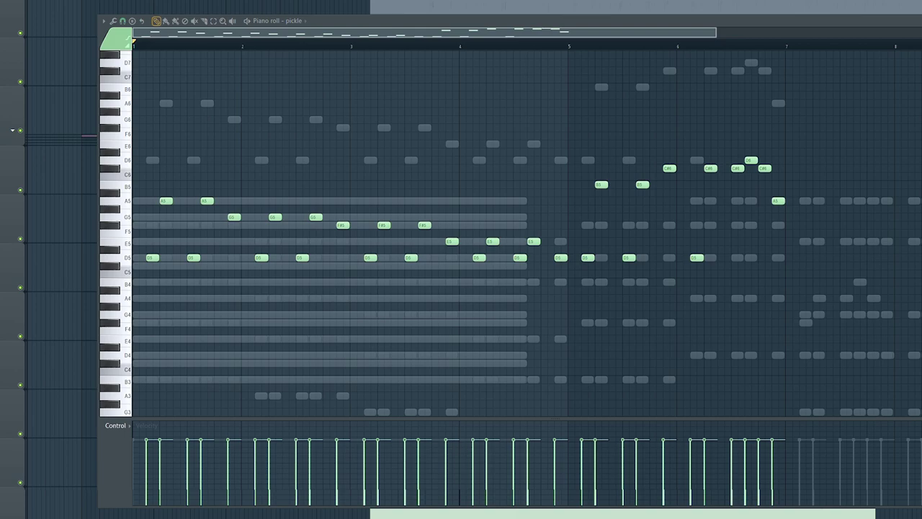
Switch the piano roll to the Bun channel, bring its lower chord notes into view and play them.
key("KP_Add")
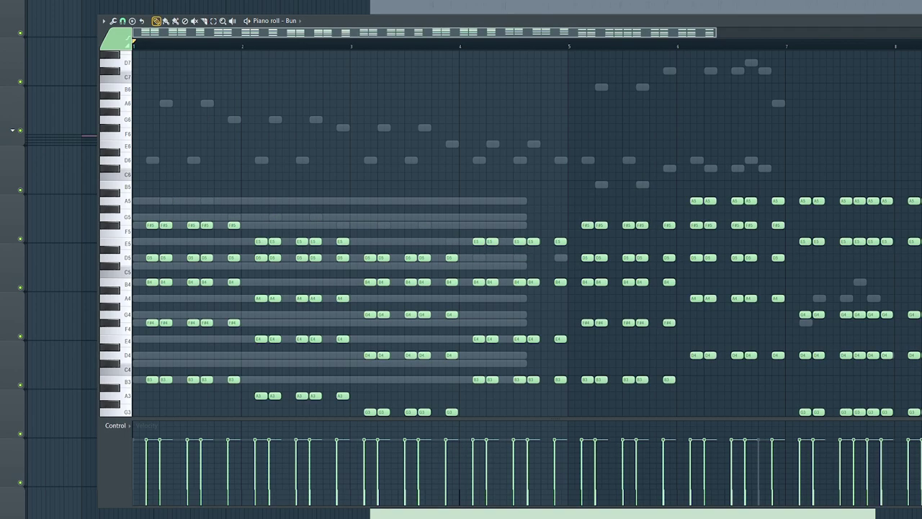
scroll(332, 266, "down", 3)
key("space")
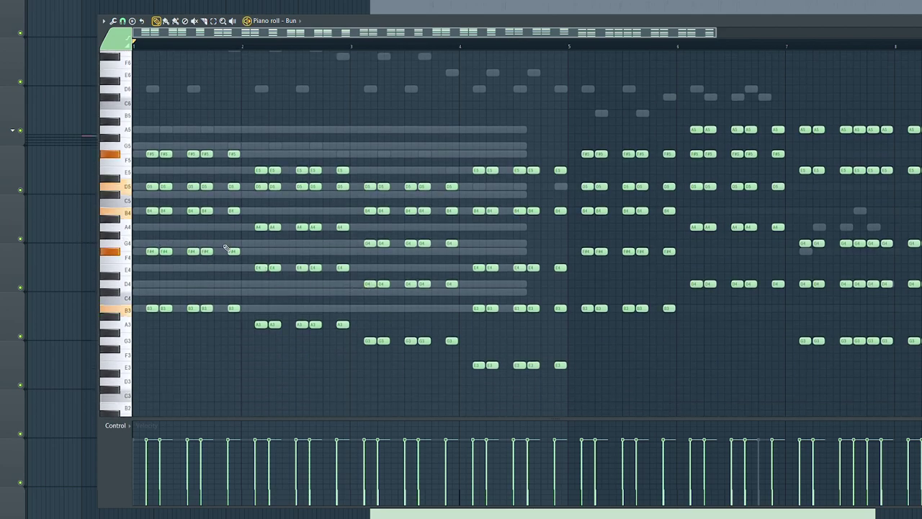
key("space")
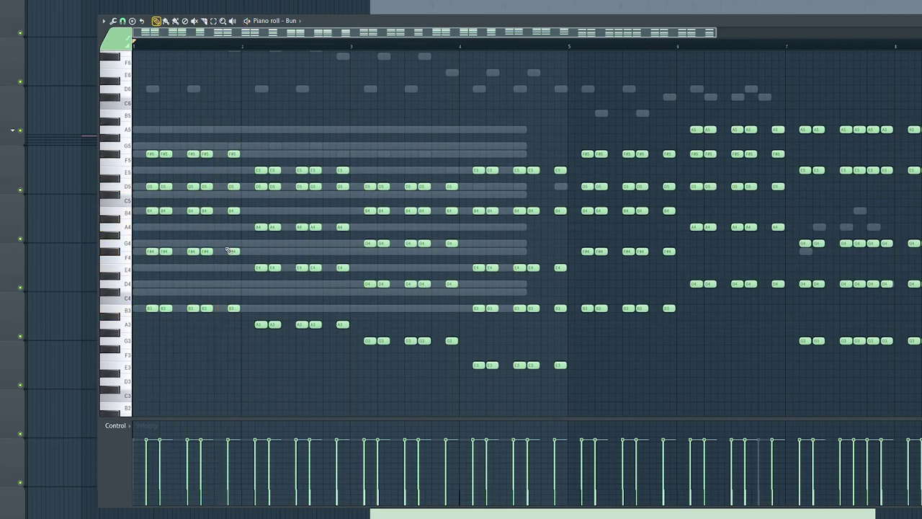
Show the mixer and play the Bun chords with the reverb track, Insert 16, switched on.
key("F9")
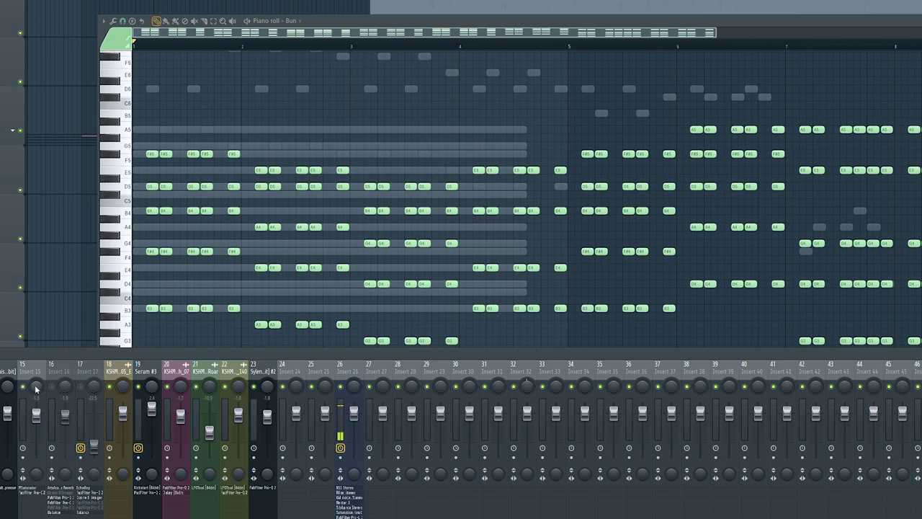
key("space")
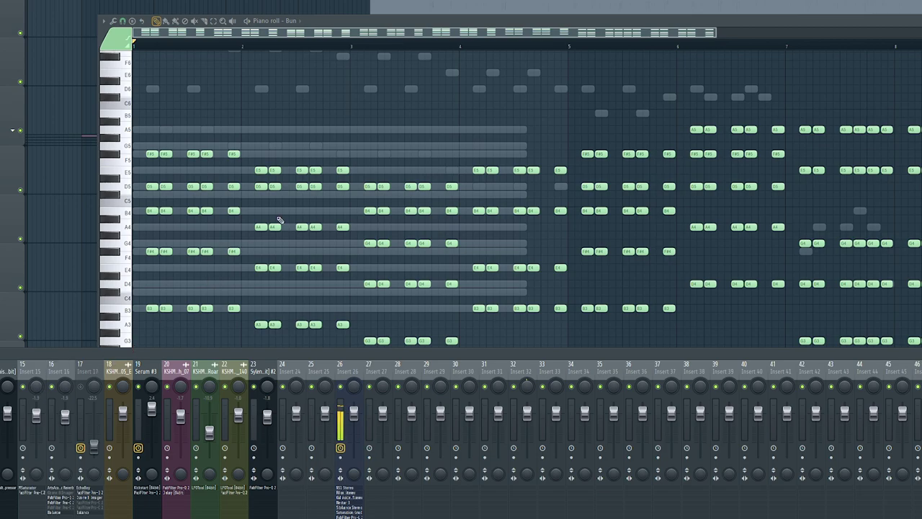
key("space")
Raise the high damping ratio of Insert 16's ArtsAcoustic Reverb to about 1.38x and play the chords.
left_click(60, 363)
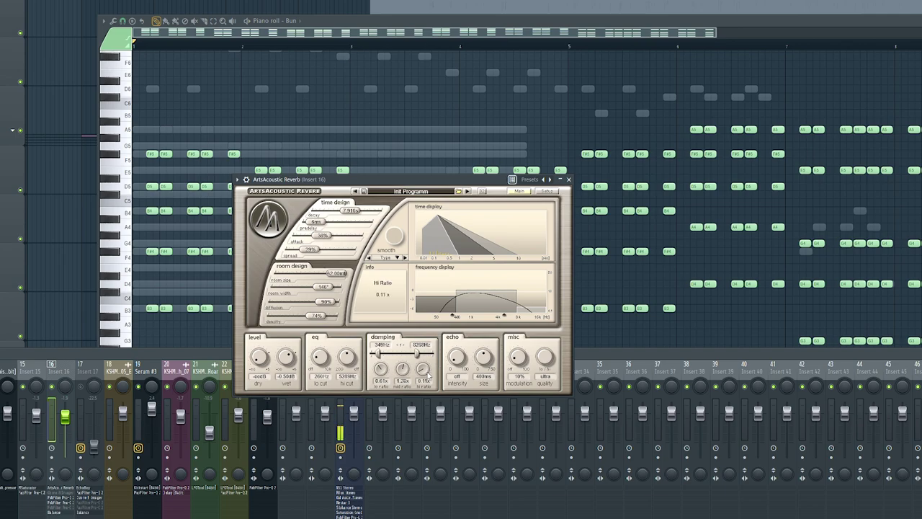
left_click_drag(426, 372, 429, 353)
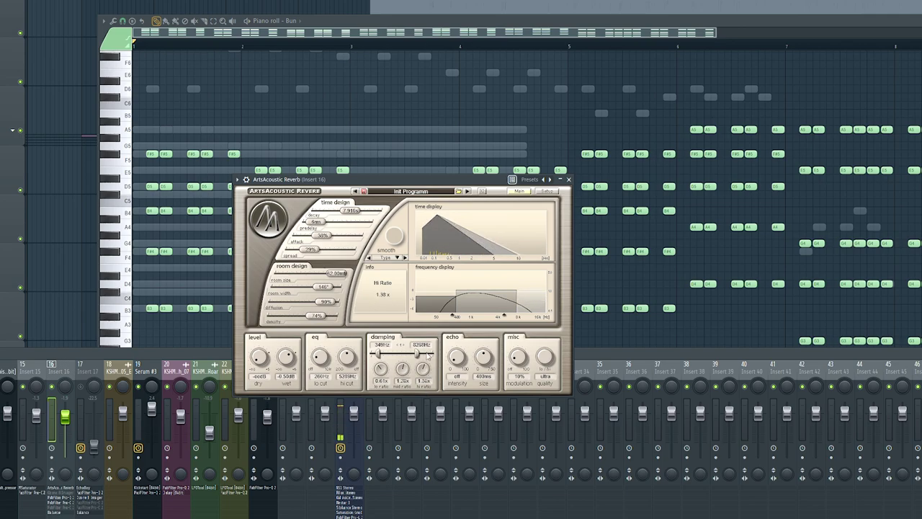
key("space")
key("space")
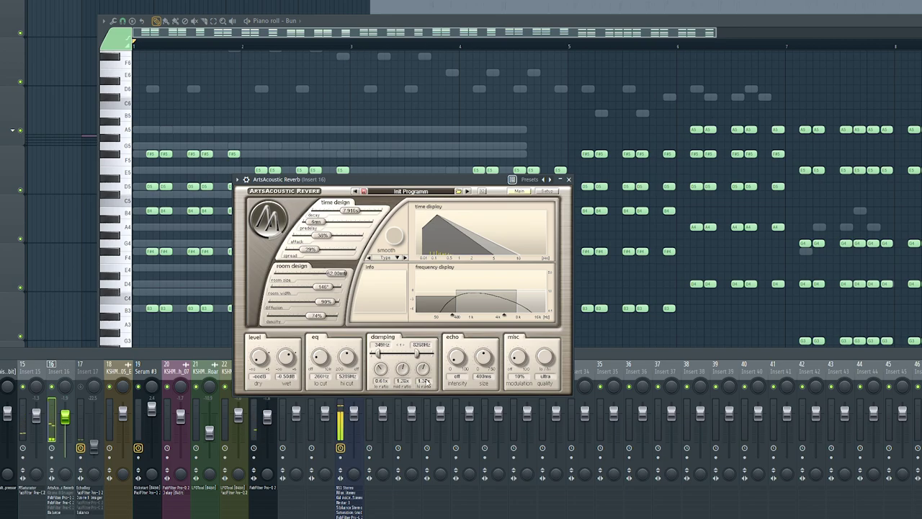
Lower the reverb's high damping ratio to about 0.09x and play the Bun chords for comparison.
left_click_drag(427, 383, 407, 438)
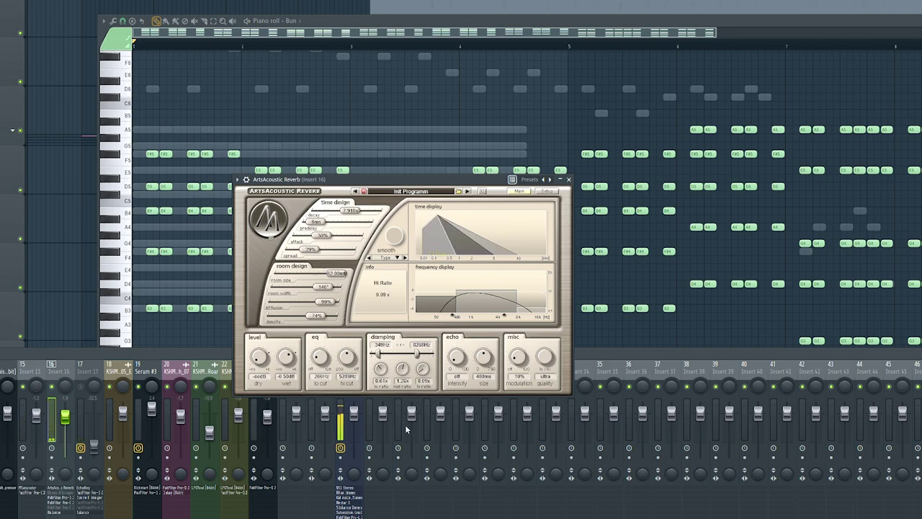
left_click(425, 129)
key("space")
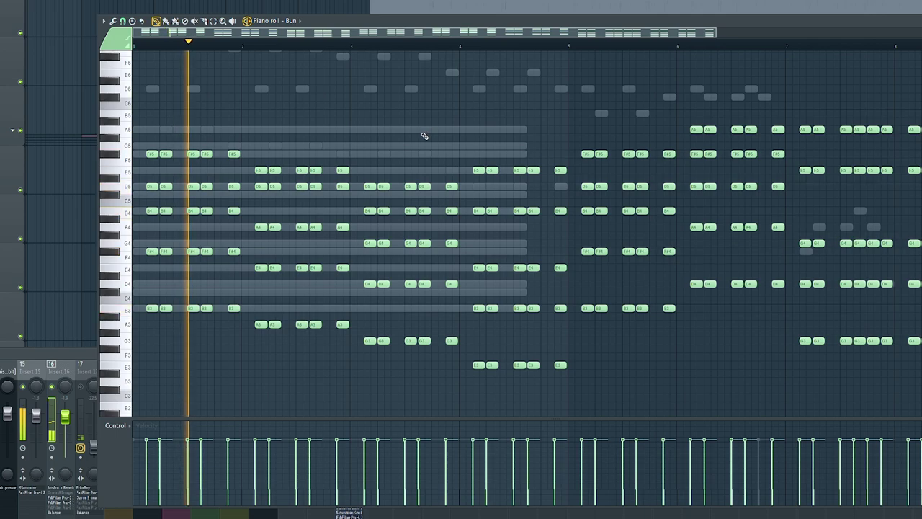
key("space")
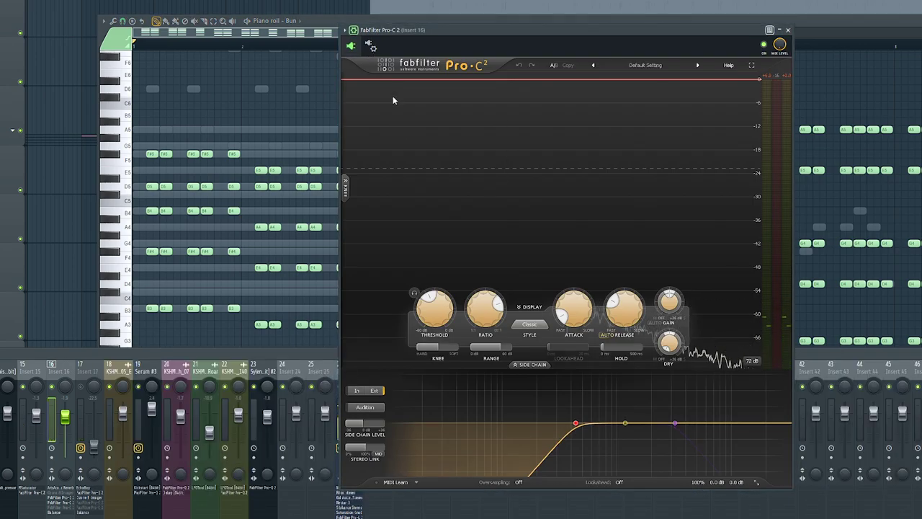
Examine the plugin settings and Stereo Side Chain connection of Insert 16's Pro-C 2 compressor.
left_click(370, 46)
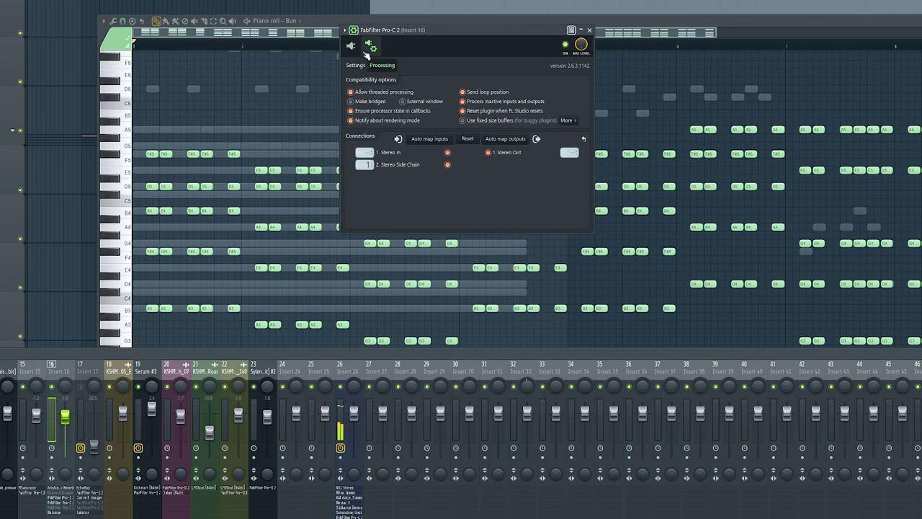
left_click(350, 46)
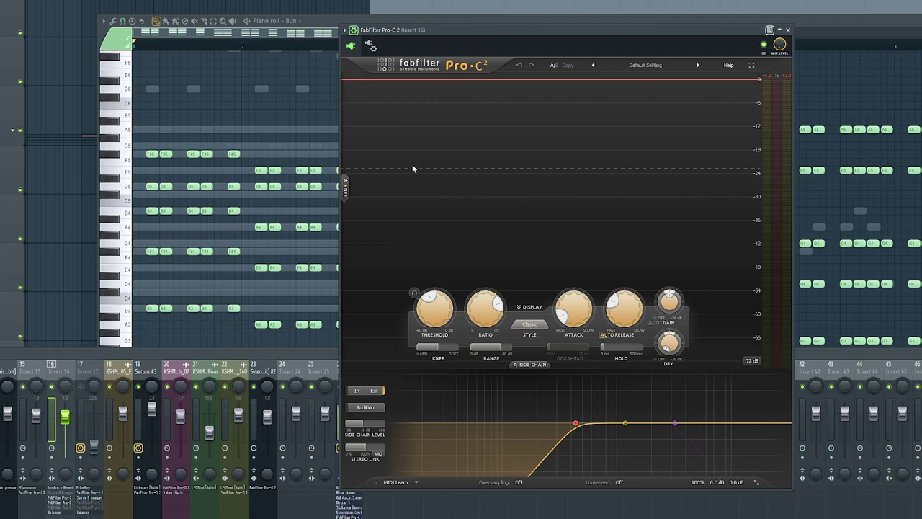
left_click(369, 47)
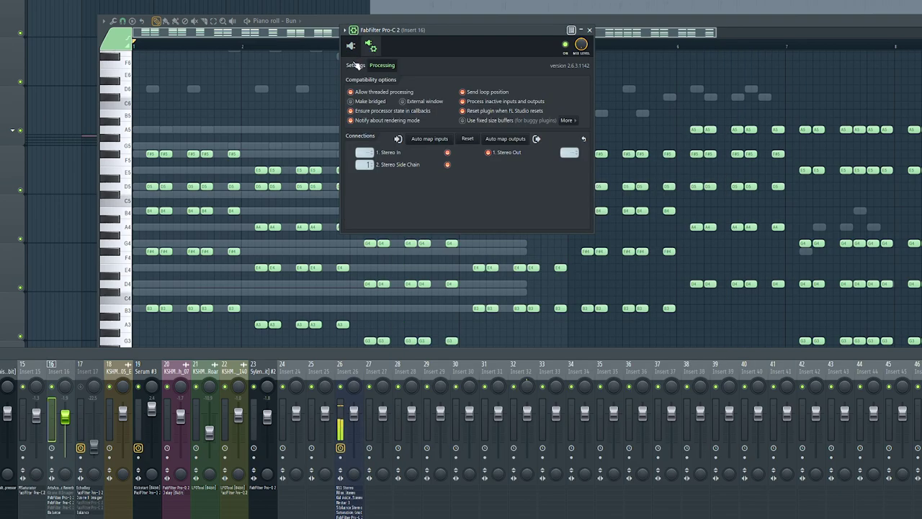
left_click(356, 65)
left_click(351, 46)
left_click(373, 45)
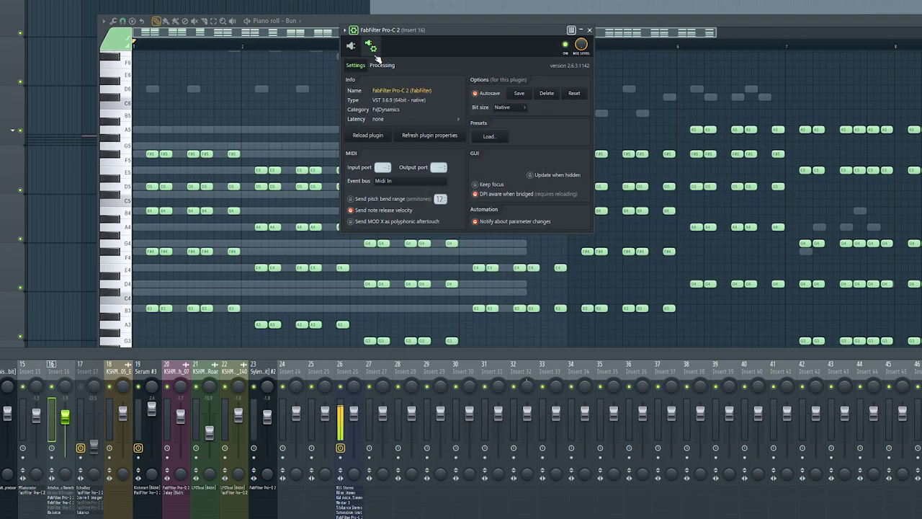
left_click(382, 66)
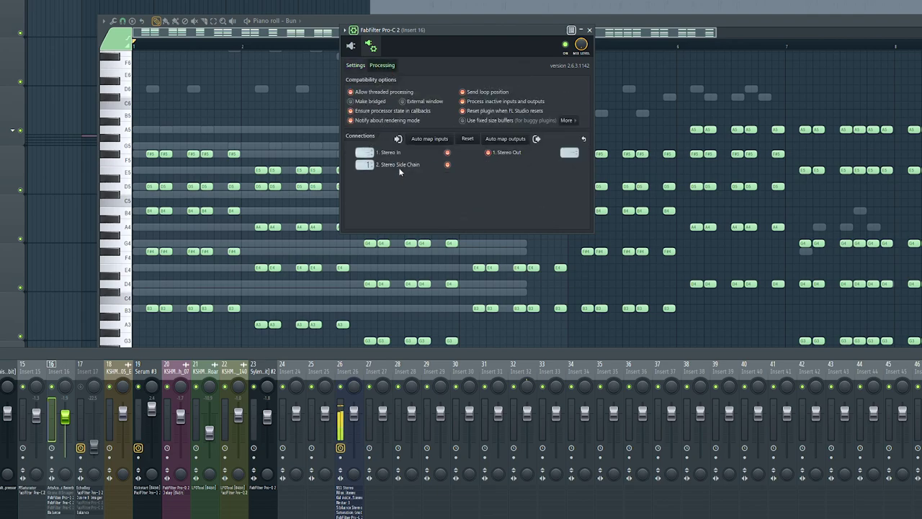
left_click(365, 164)
left_click(352, 48)
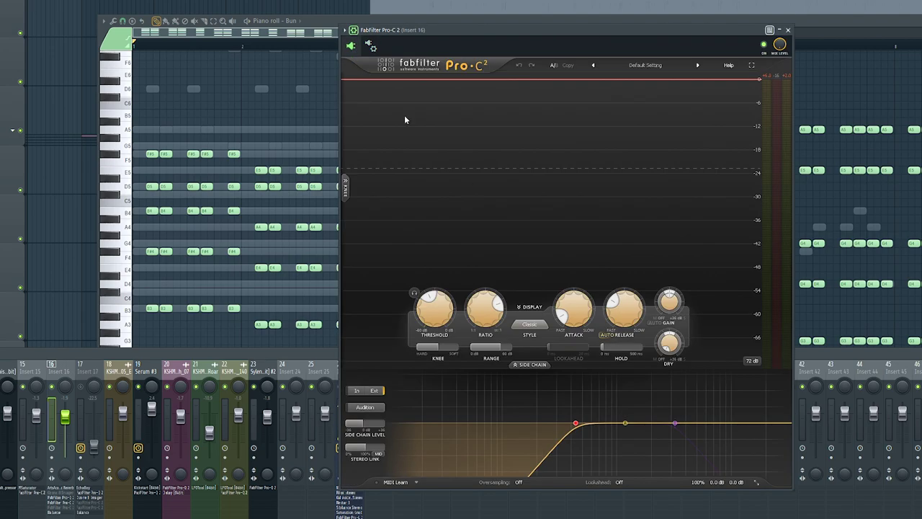
Play the chords through Pro-C 2 using its external side chain, and close the plugin windows and the mixer.
left_click(374, 391)
key("space")
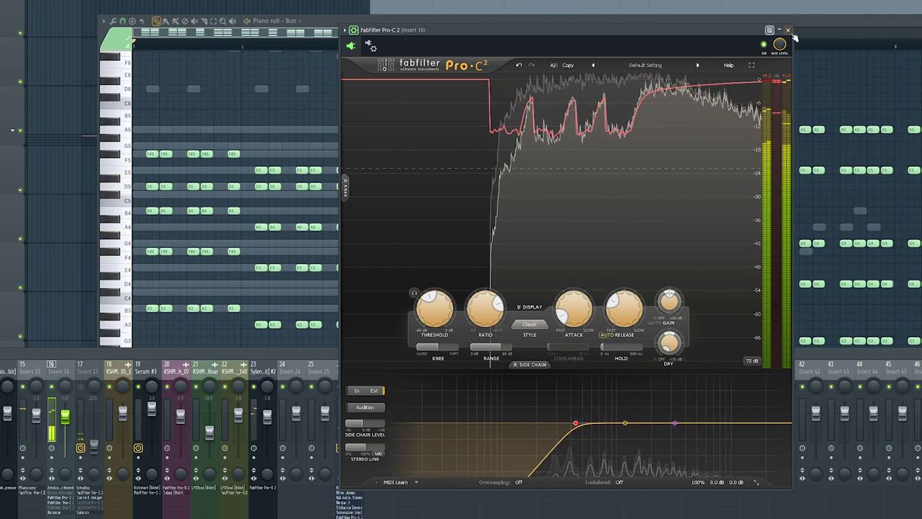
key("Escape")
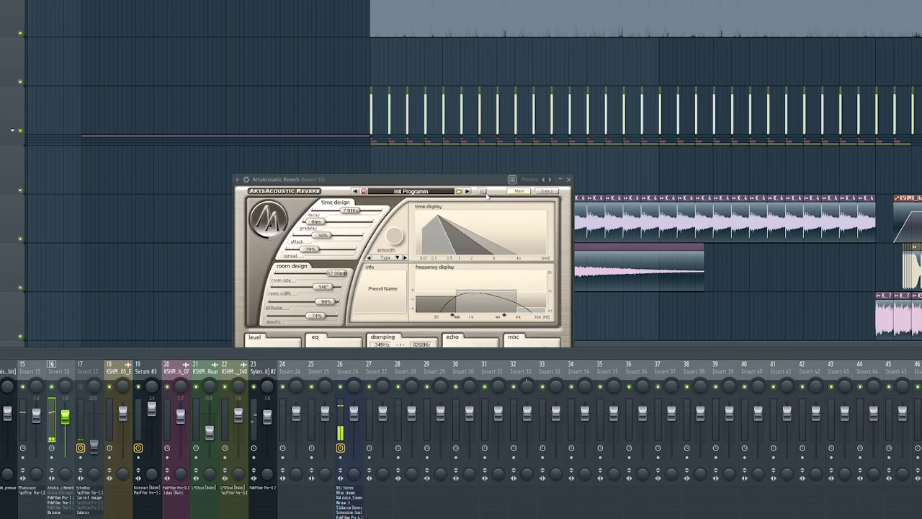
left_click(568, 179)
key("F9")
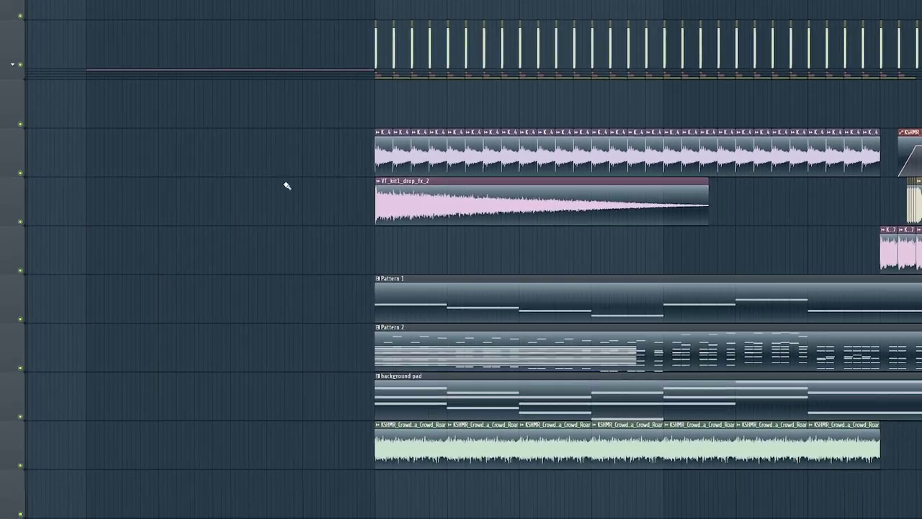
Open the background pad's Serum #3 notes in the piano roll and play the sustained chords.
key("F7")
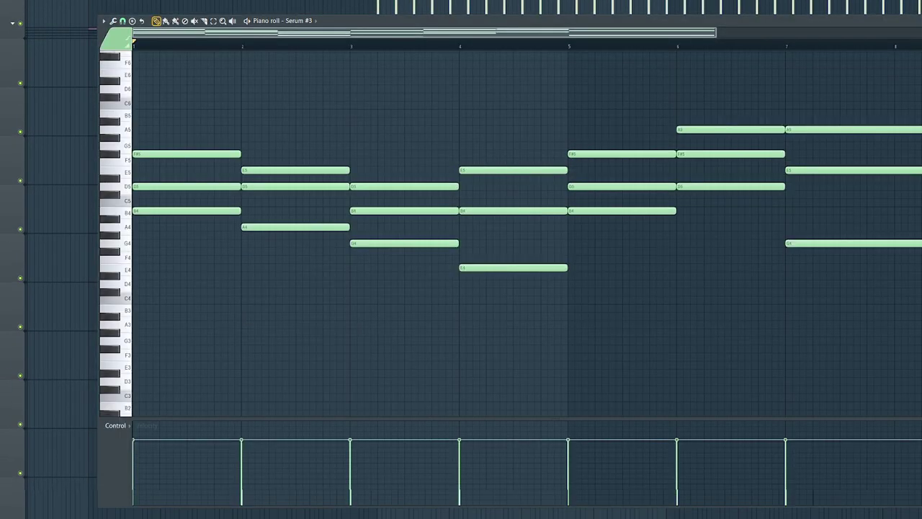
scroll(200, 283, "up", 3)
key("space")
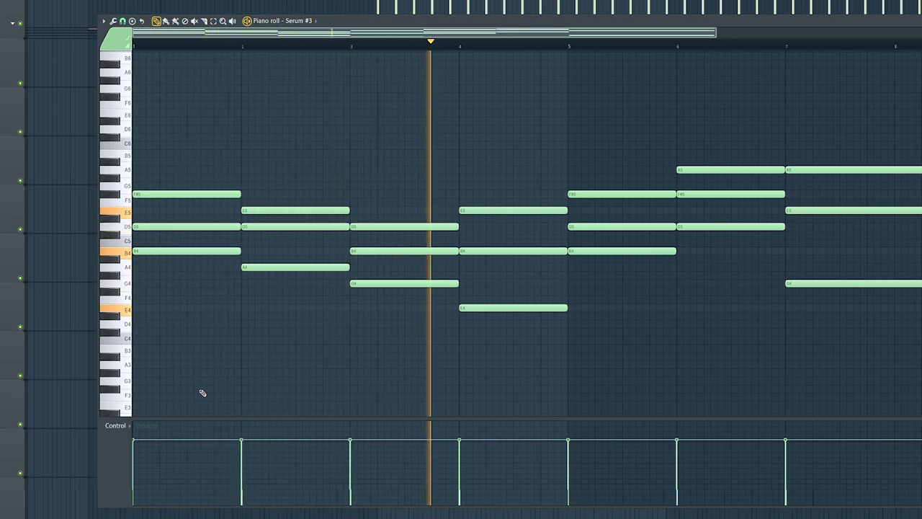
key("space")
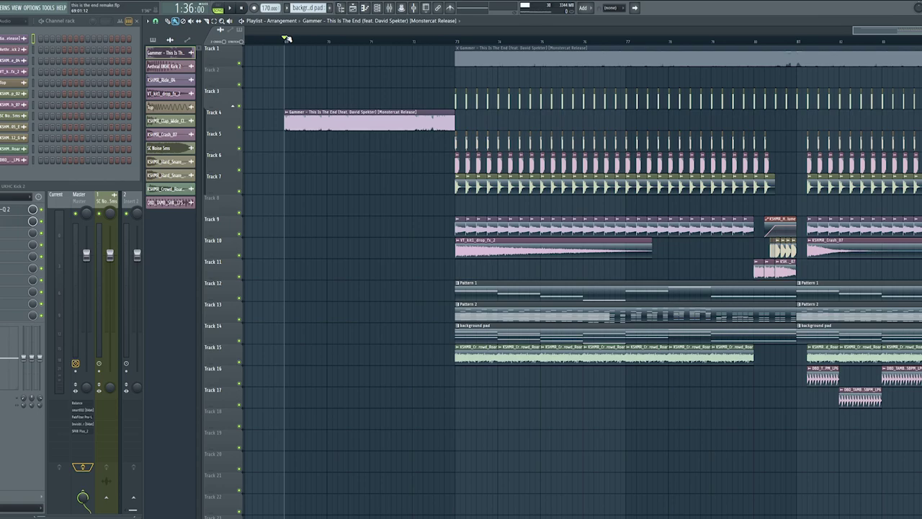
Play the full arrangement from bar 69 through the drop in the playlist.
key("space")
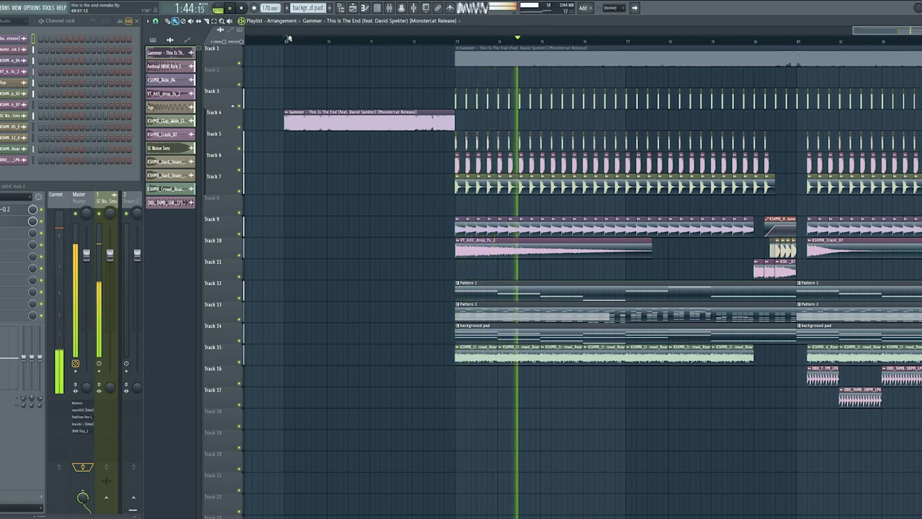
scroll(620, 153, "right", 4)
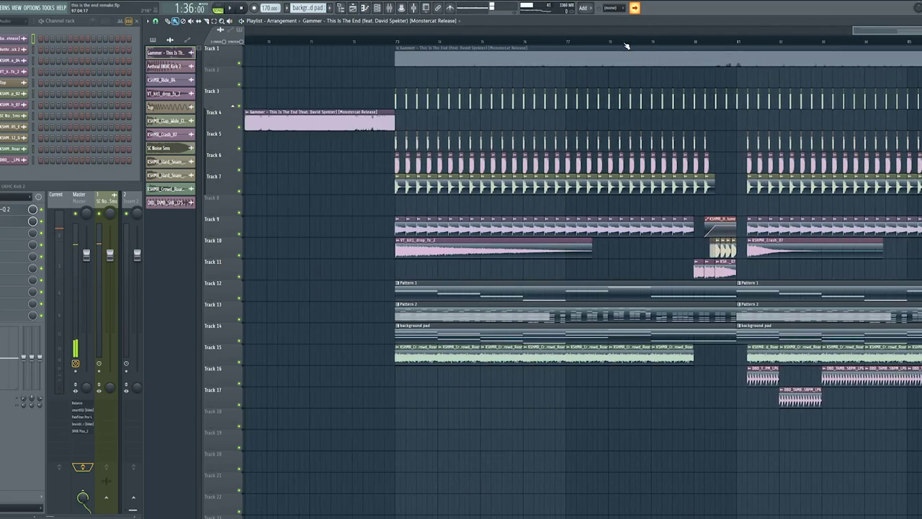
scroll(627, 46, "left", 1)
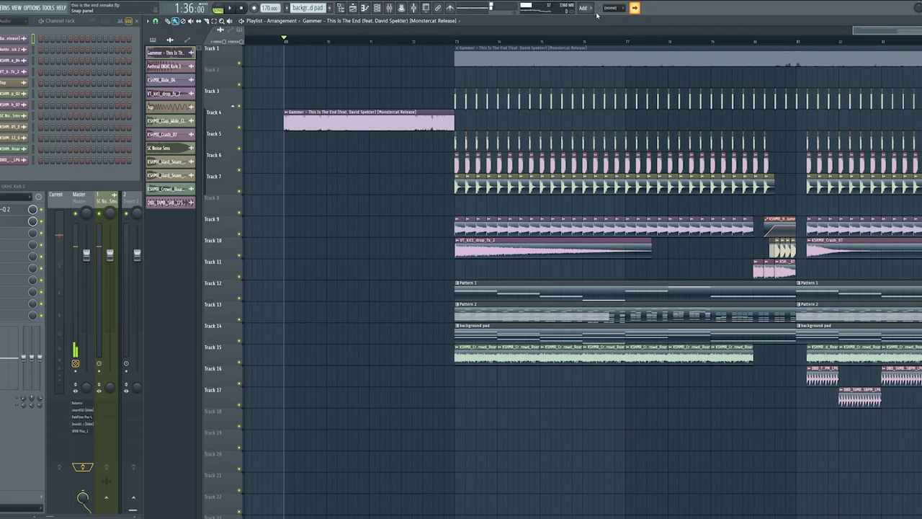